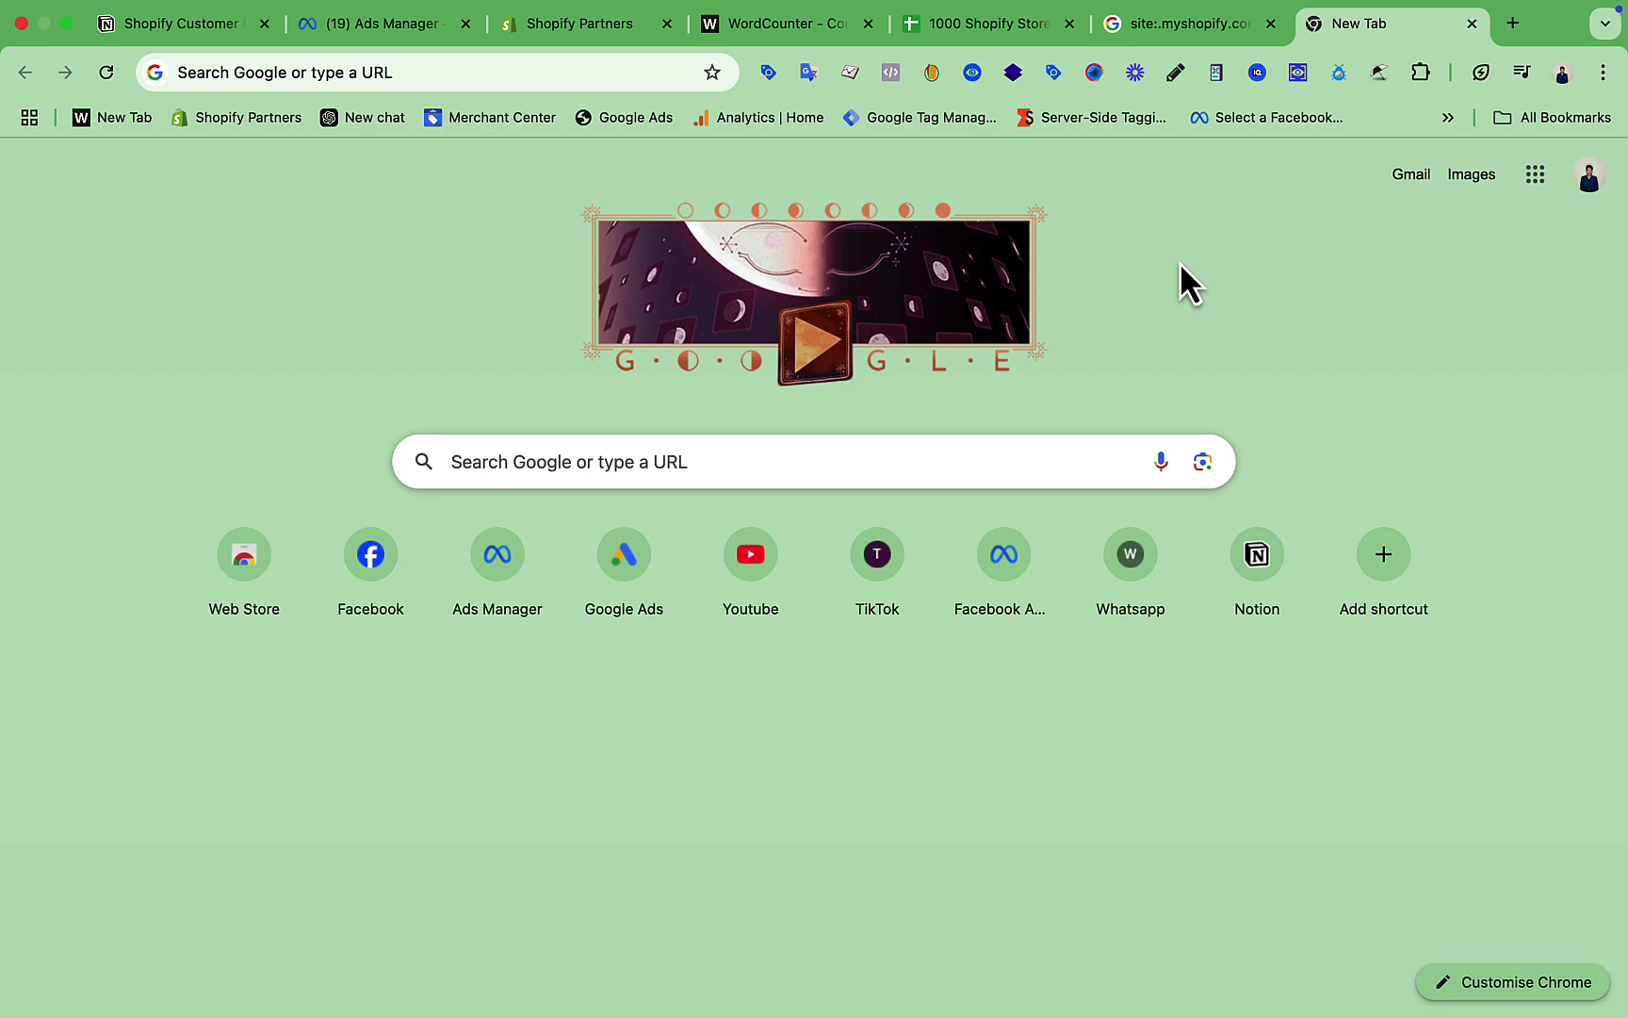
Step: Switch back to the Google results tab for the site:.myshopify.com search
{"action": "key", "text": "ctrl+shift+Tab"}
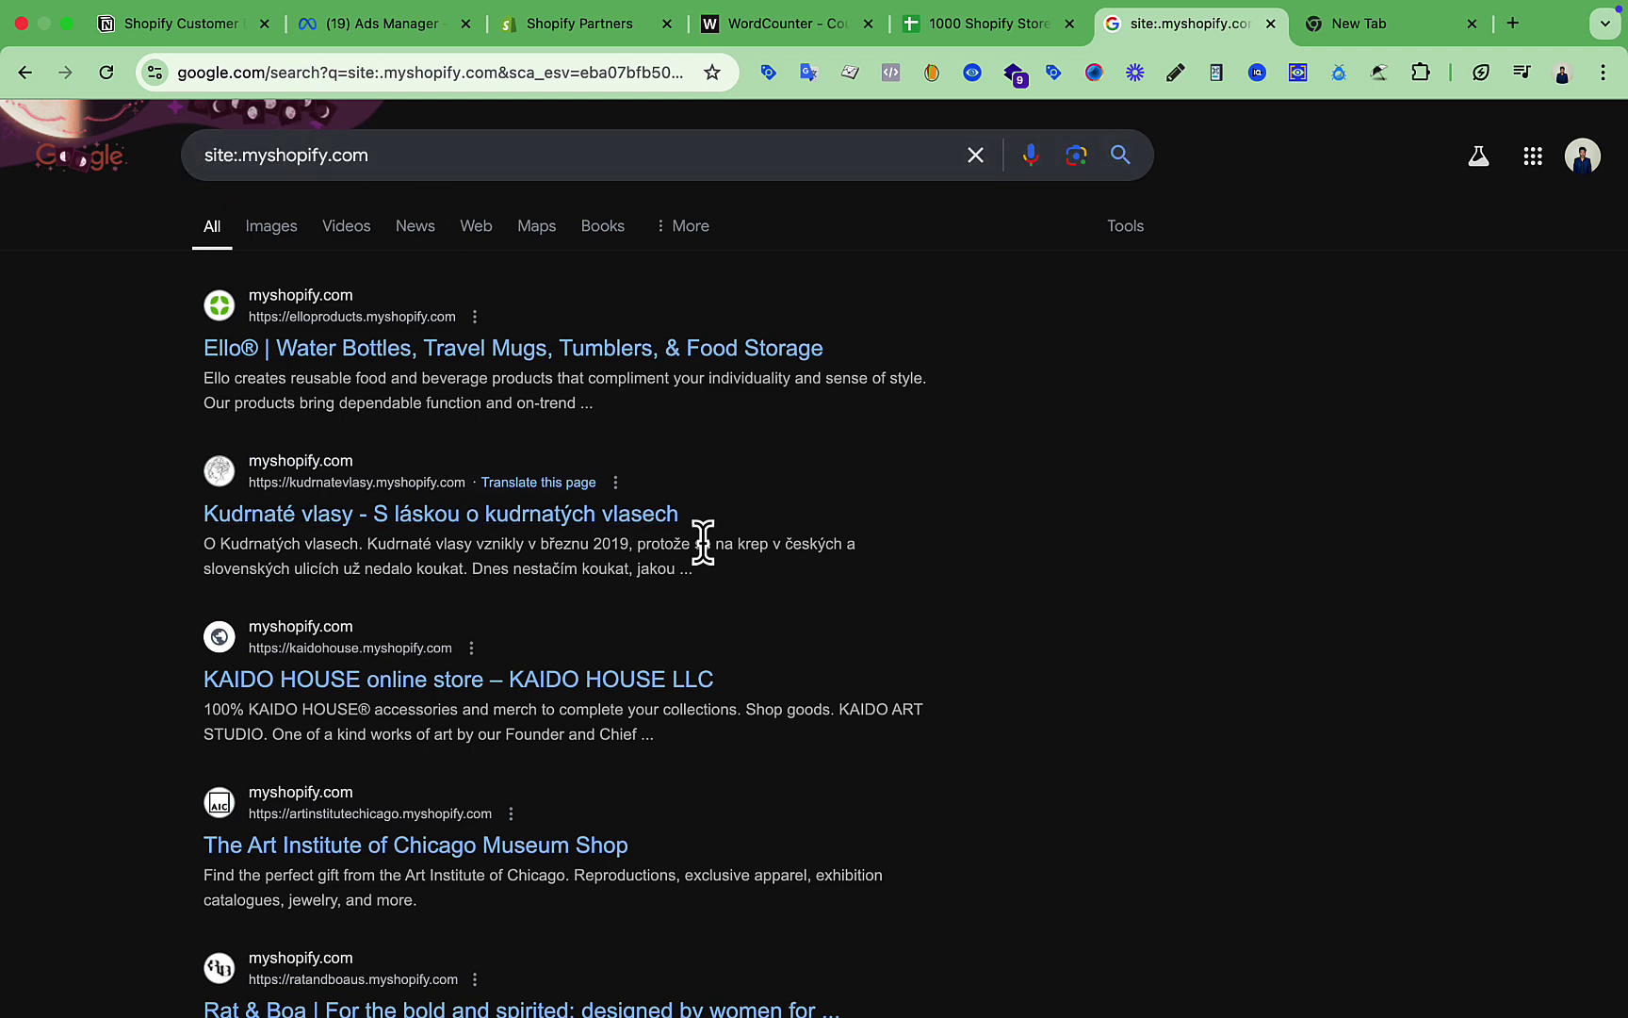
Step: Open the Ello and Kudrnaté store results each in a new tab, continuing through Rat & Boa
{"action": "right_click", "coordinate": [425, 378]}
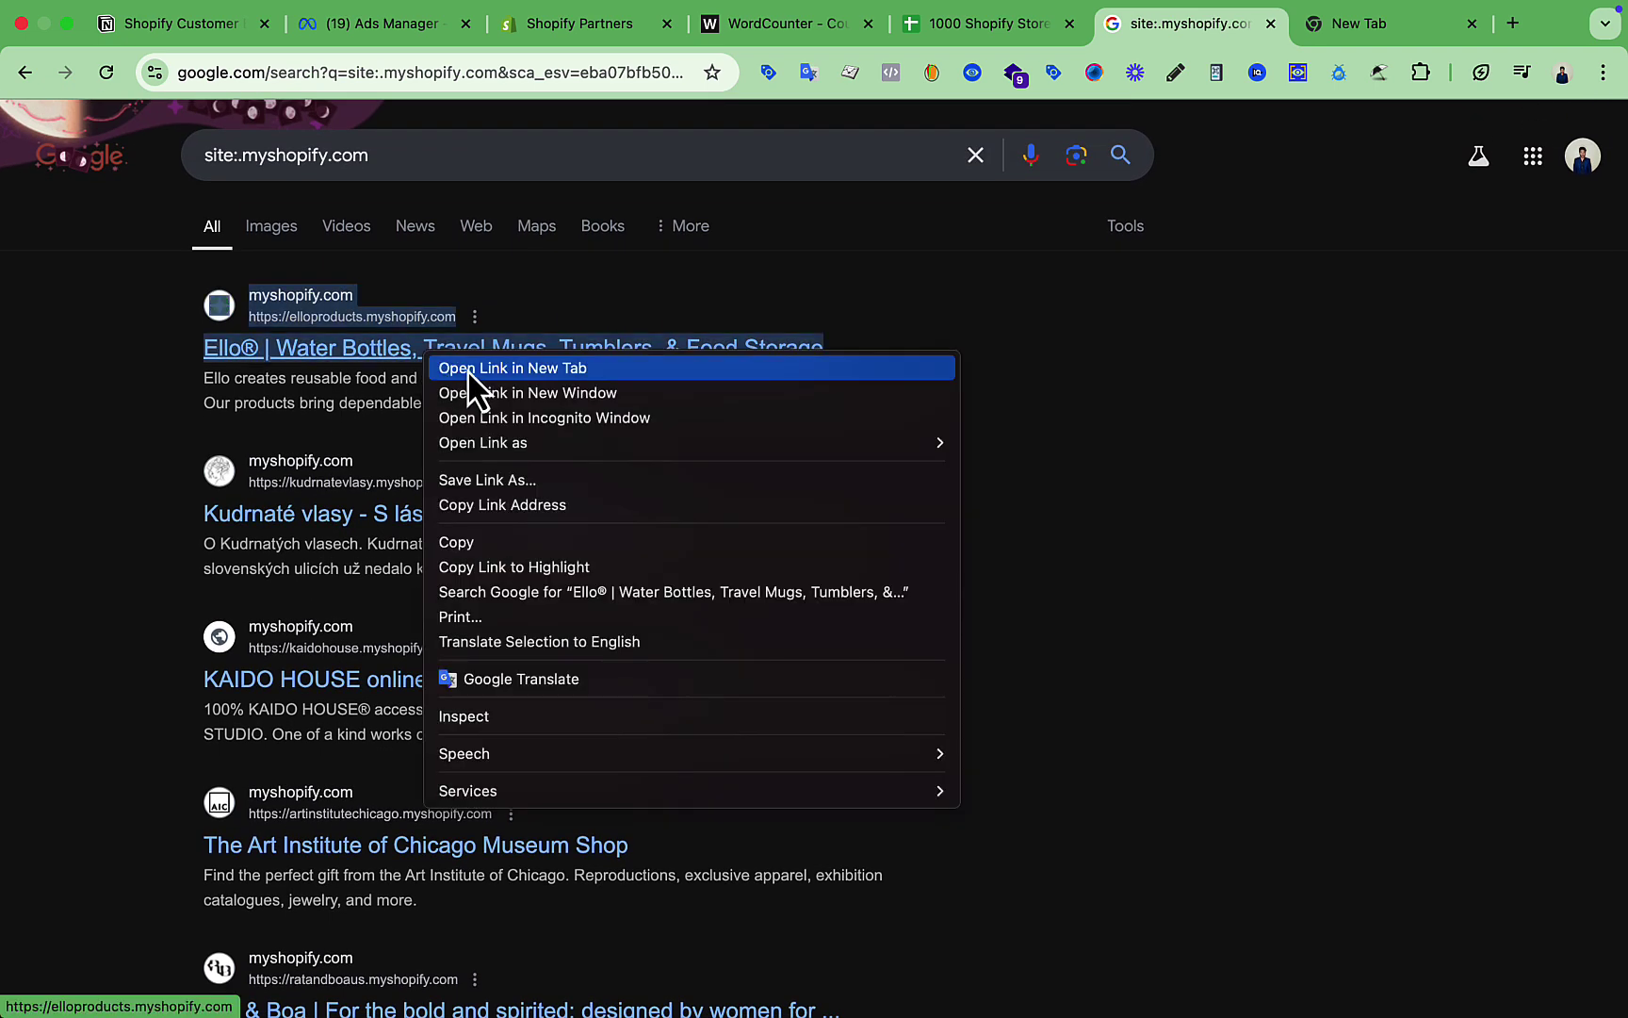
{"action": "left_click", "coordinate": [473, 368]}
{"action": "right_click", "coordinate": [405, 529]}
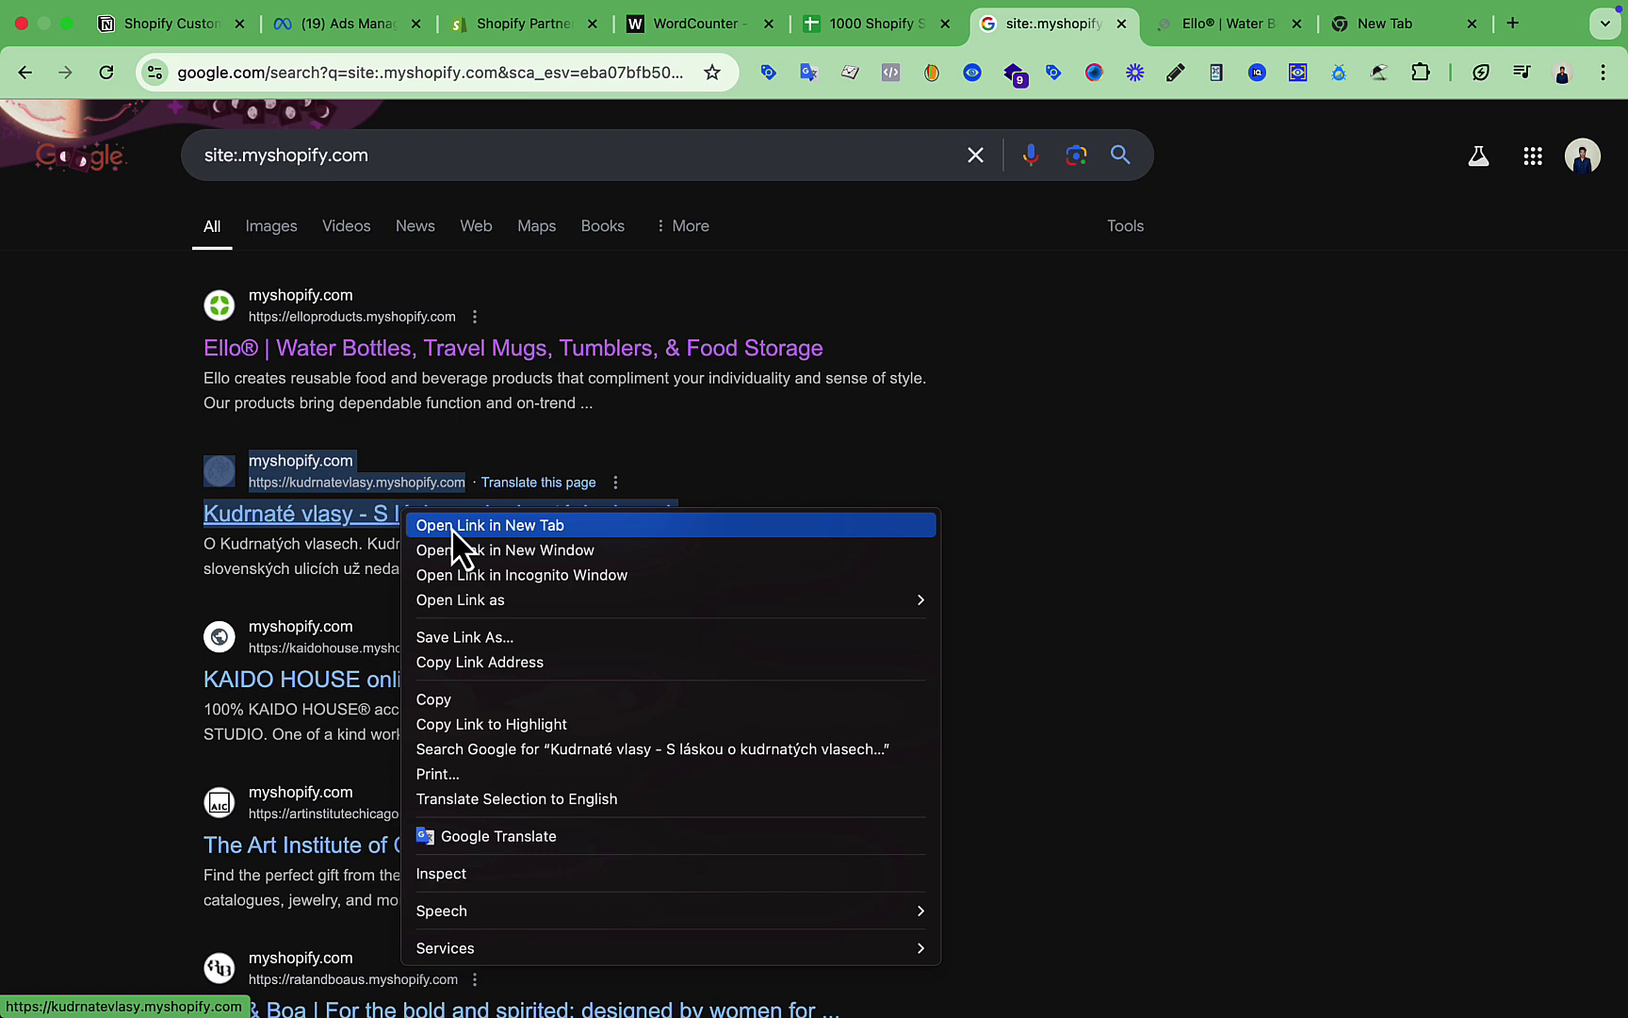
{"action": "left_click", "coordinate": [452, 523]}
{"action": "scroll", "coordinate": [454, 547], "scroll_direction": "down", "scroll_amount": 2}
{"action": "scroll", "coordinate": [424, 687], "scroll_direction": "down", "scroll_amount": 3}
{"action": "scroll", "coordinate": [423, 681], "scroll_direction": "down", "scroll_amount": 2}
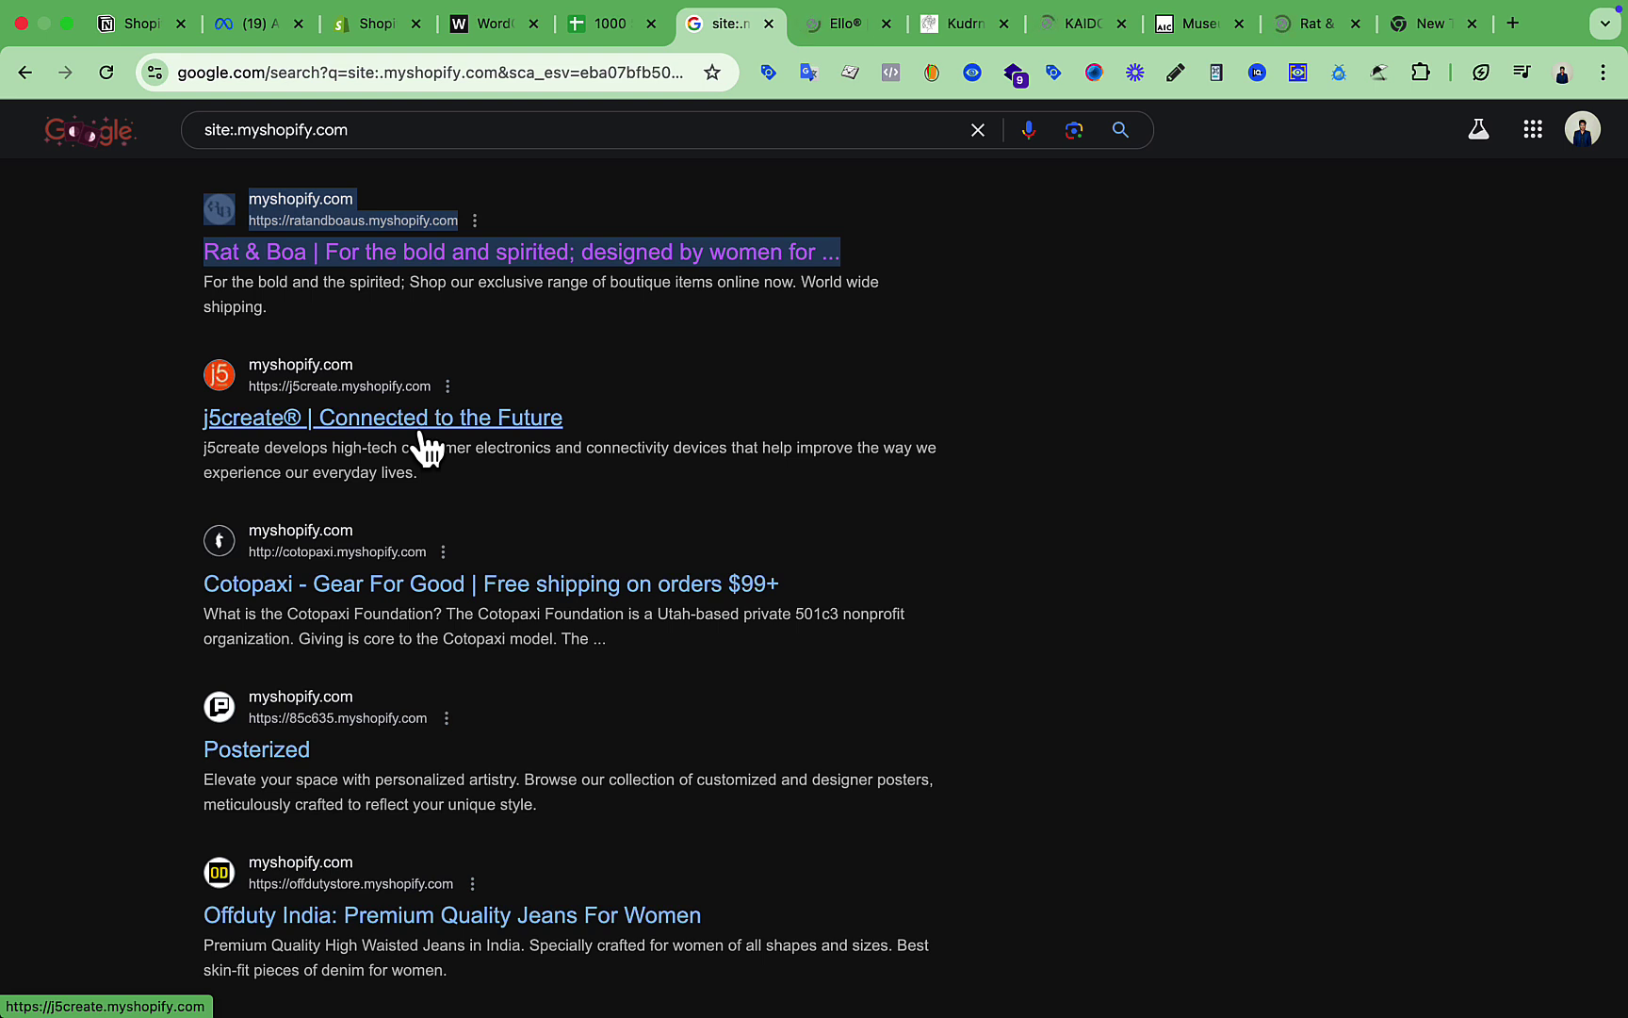
{"action": "left_click", "coordinate": [1079, 358]}
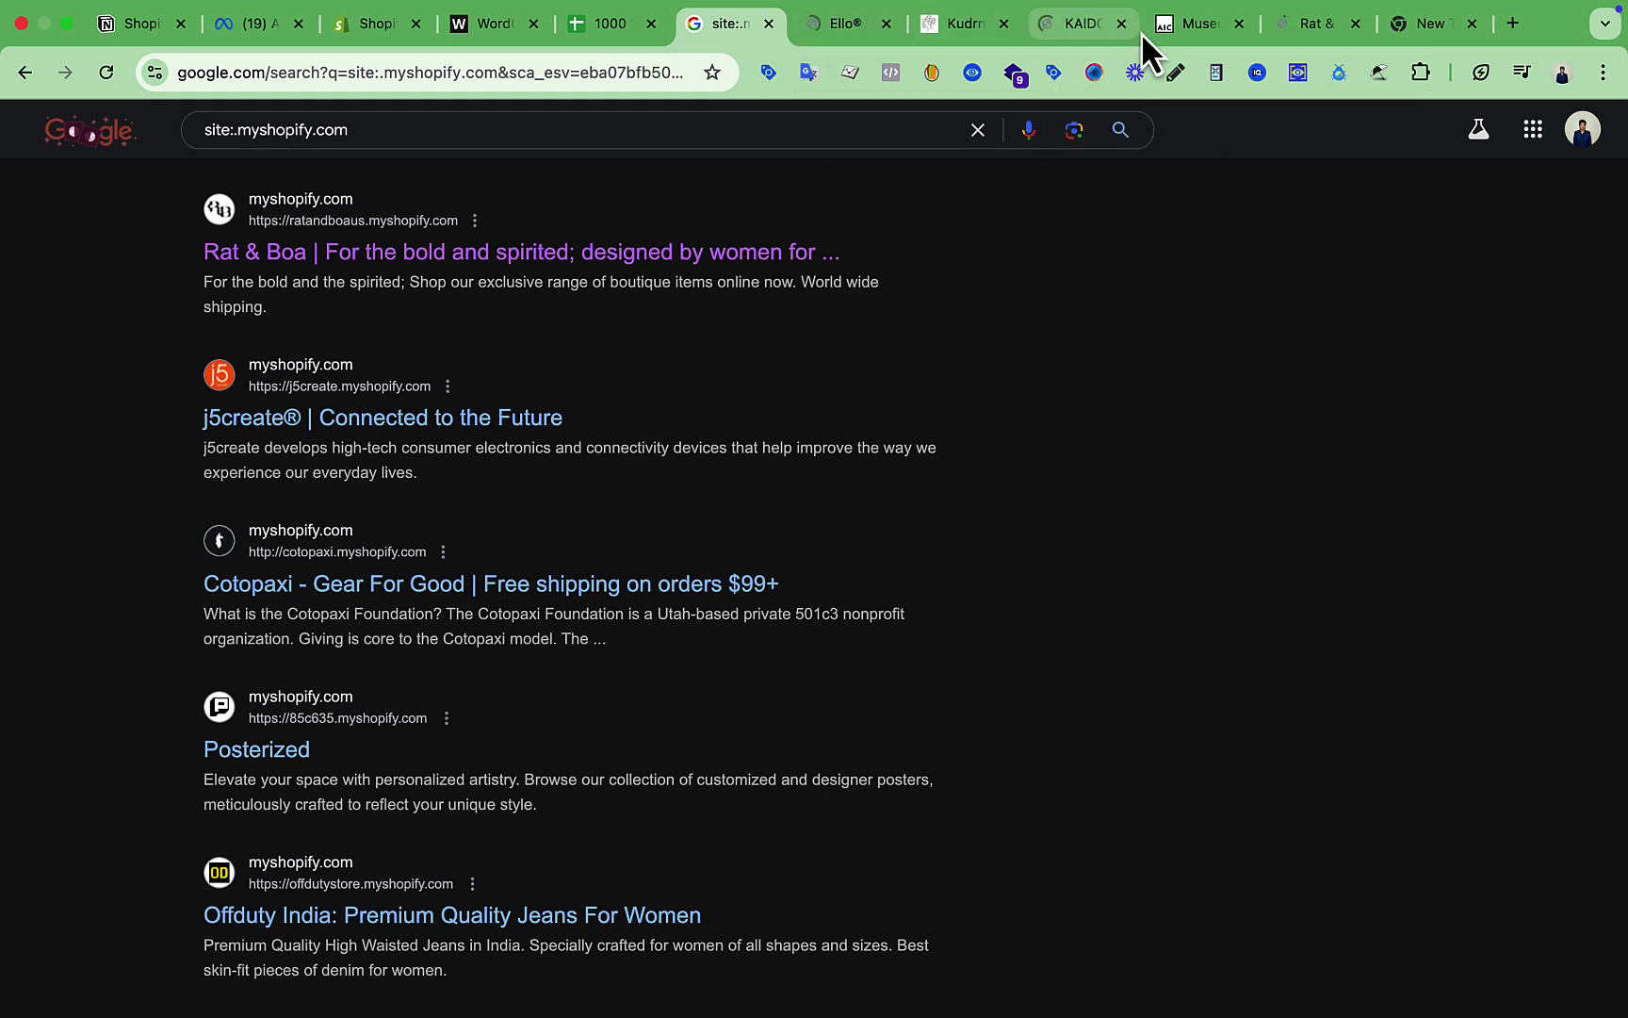
Step: Search Google for 'copy all urls' and open the Copy All Urls Chrome Web Store page
{"action": "left_click", "coordinate": [1418, 26]}
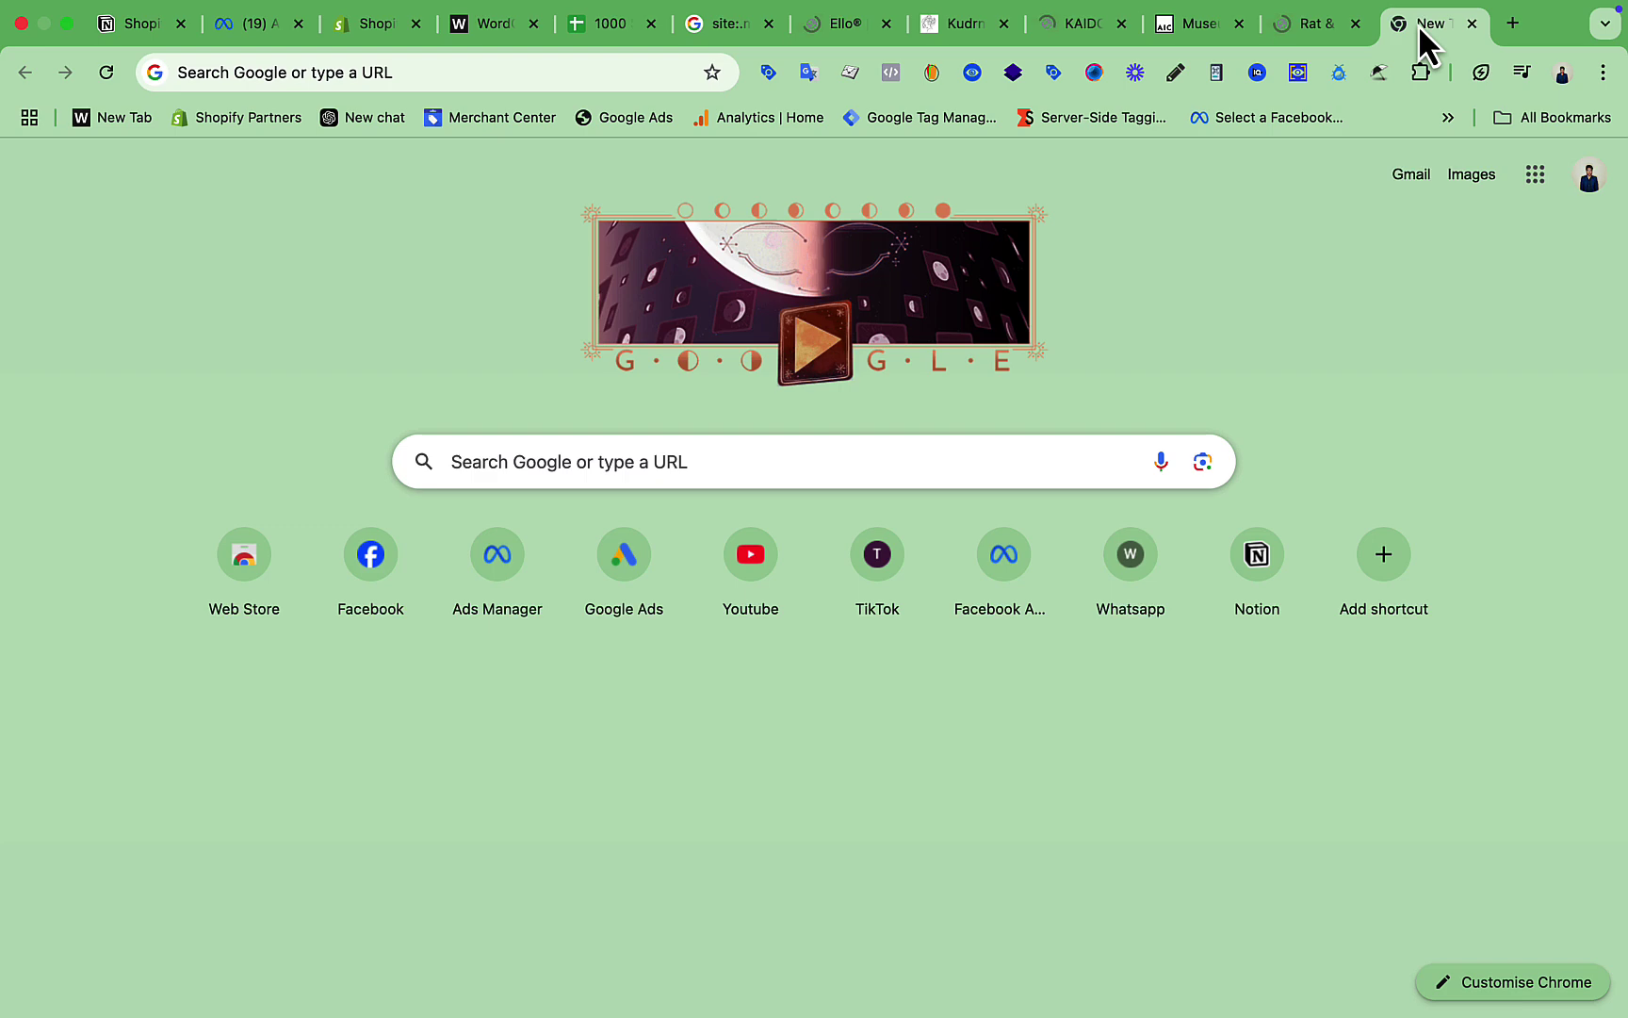
{"action": "left_click", "coordinate": [663, 460]}
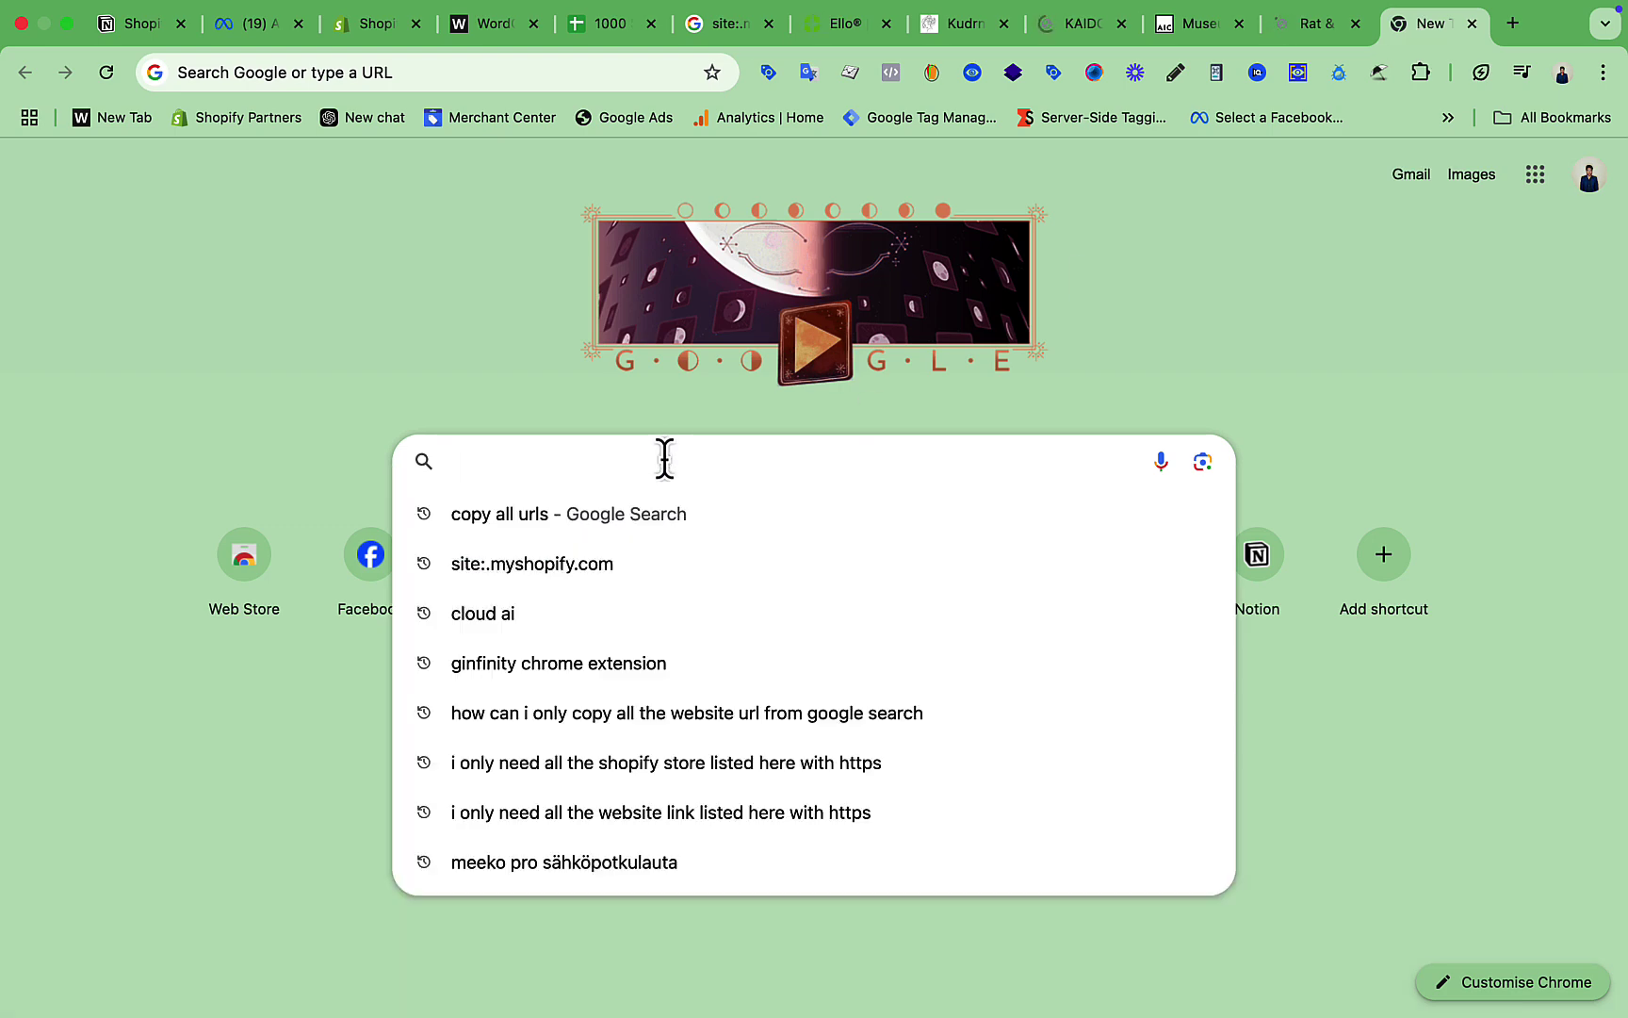
{"action": "left_click", "coordinate": [477, 515]}
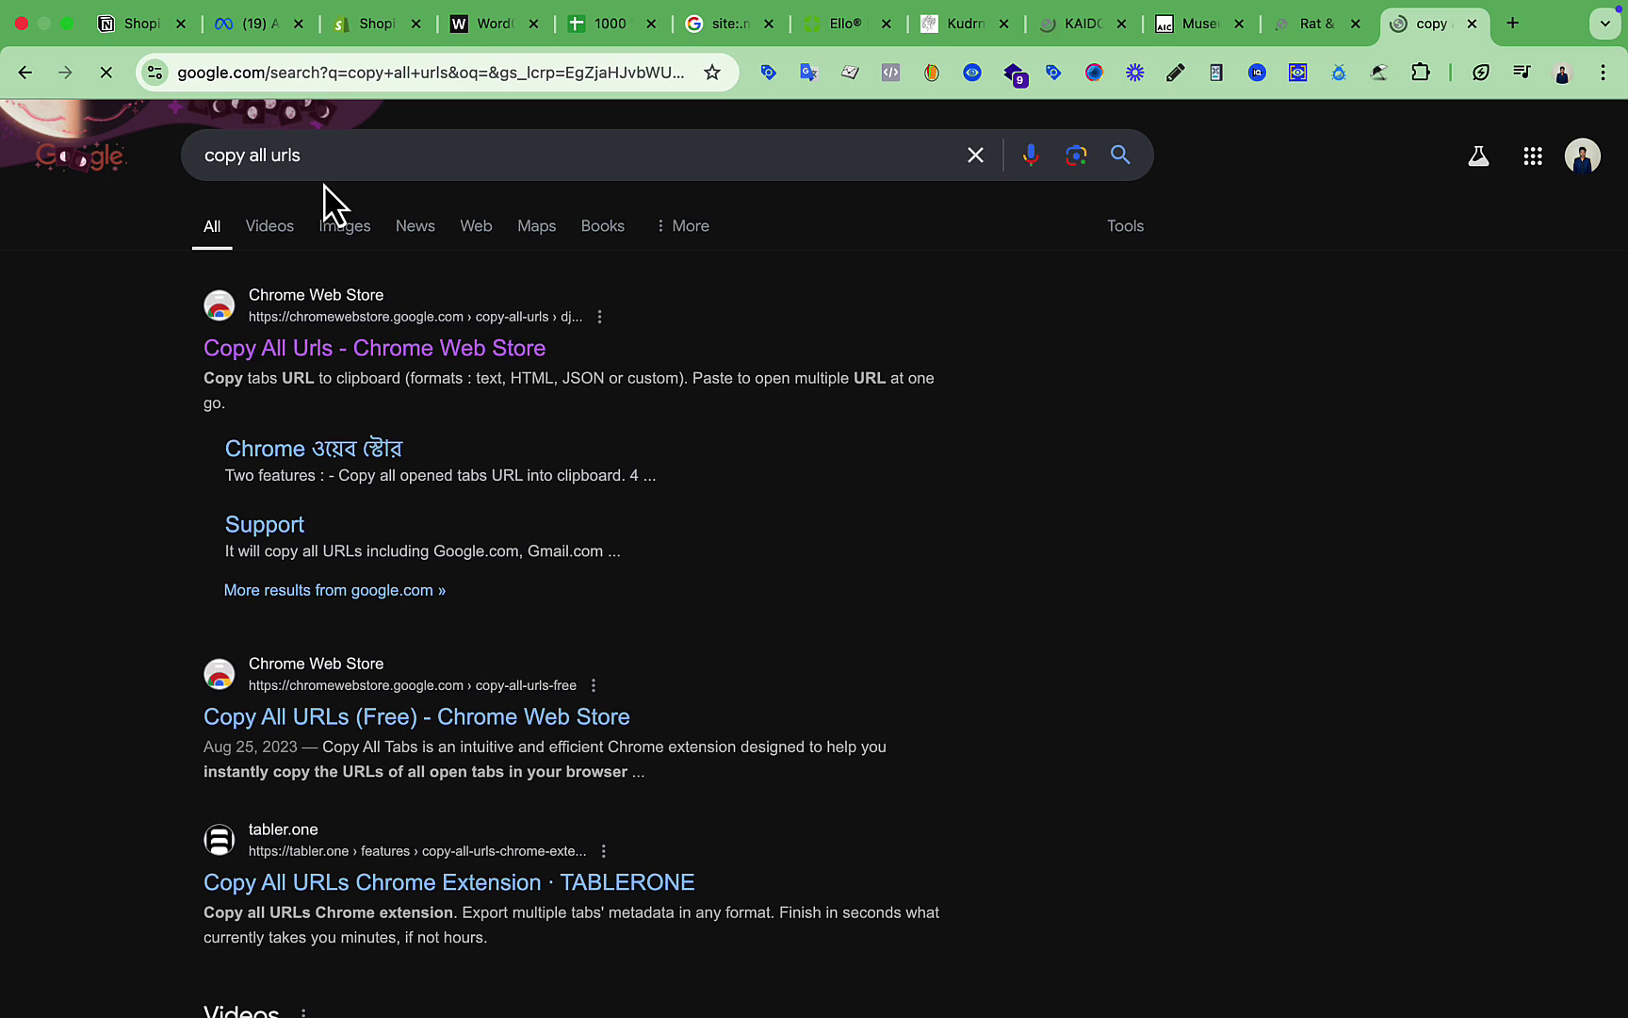
{"action": "left_click", "coordinate": [370, 363]}
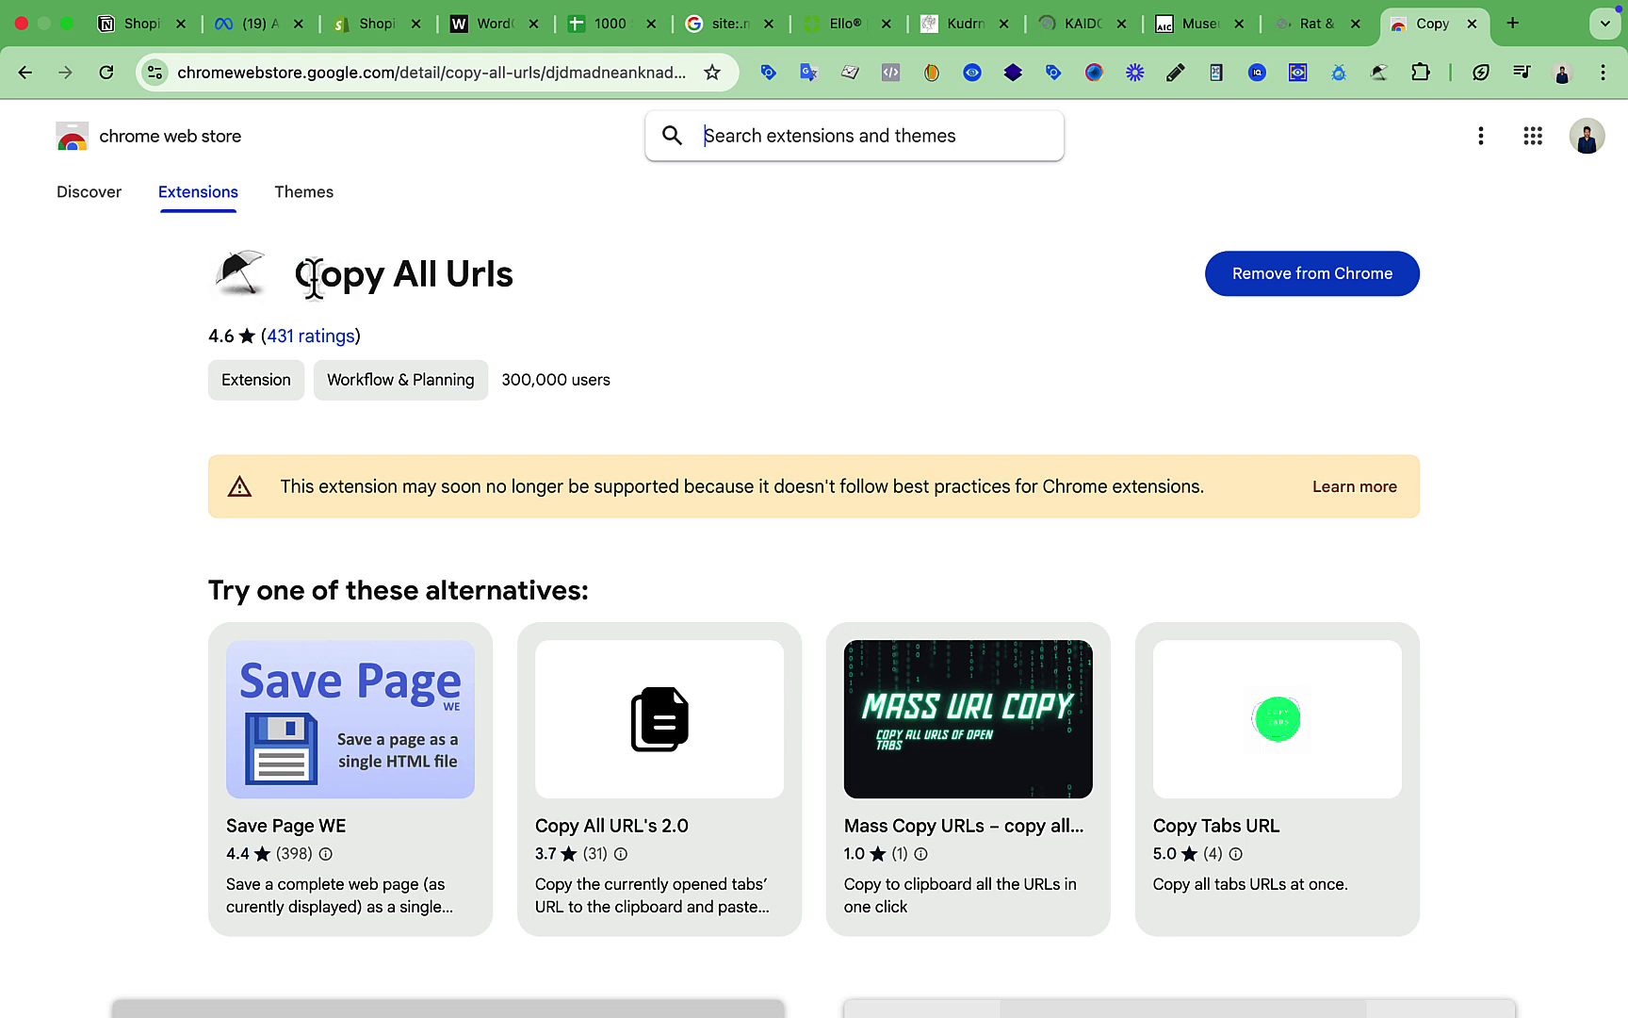
{"action": "mouse_move", "coordinate": [526, 291]}
{"action": "left_mouse_down"}
{"action": "mouse_move", "coordinate": [284, 292]}
{"action": "mouse_move", "coordinate": [591, 285]}
{"action": "left_mouse_up"}
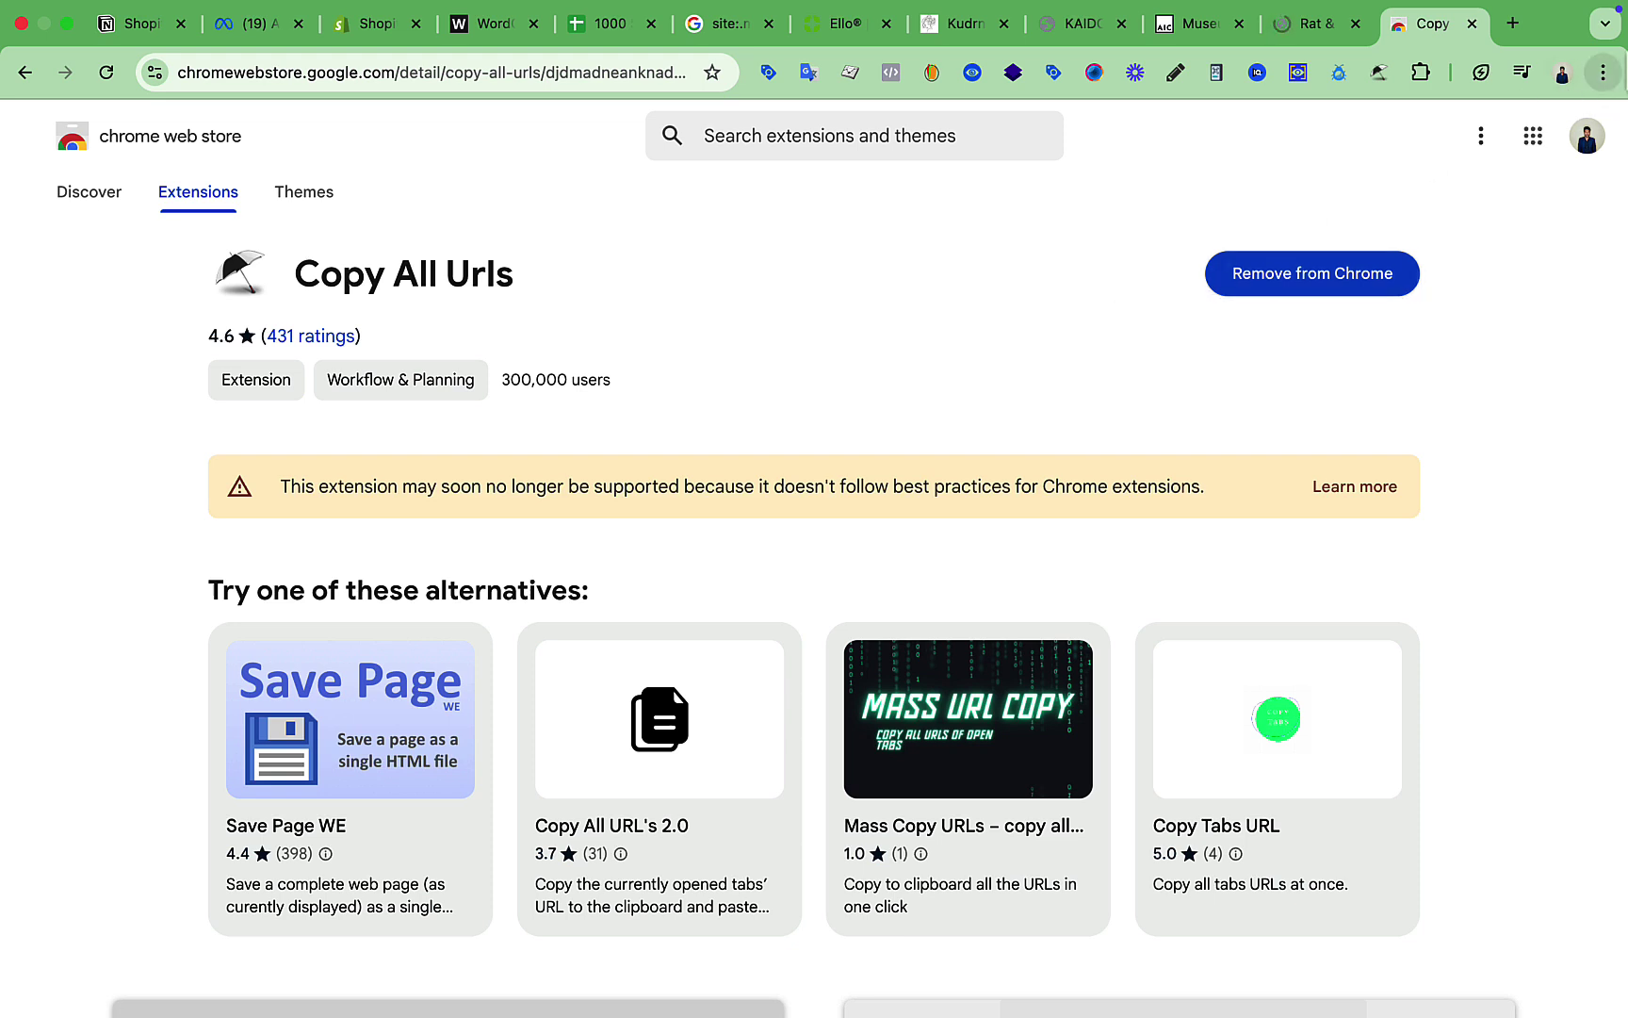
Step: Check the installed extensions list and settle on a single fresh new tab
{"action": "left_click", "coordinate": [1424, 73]}
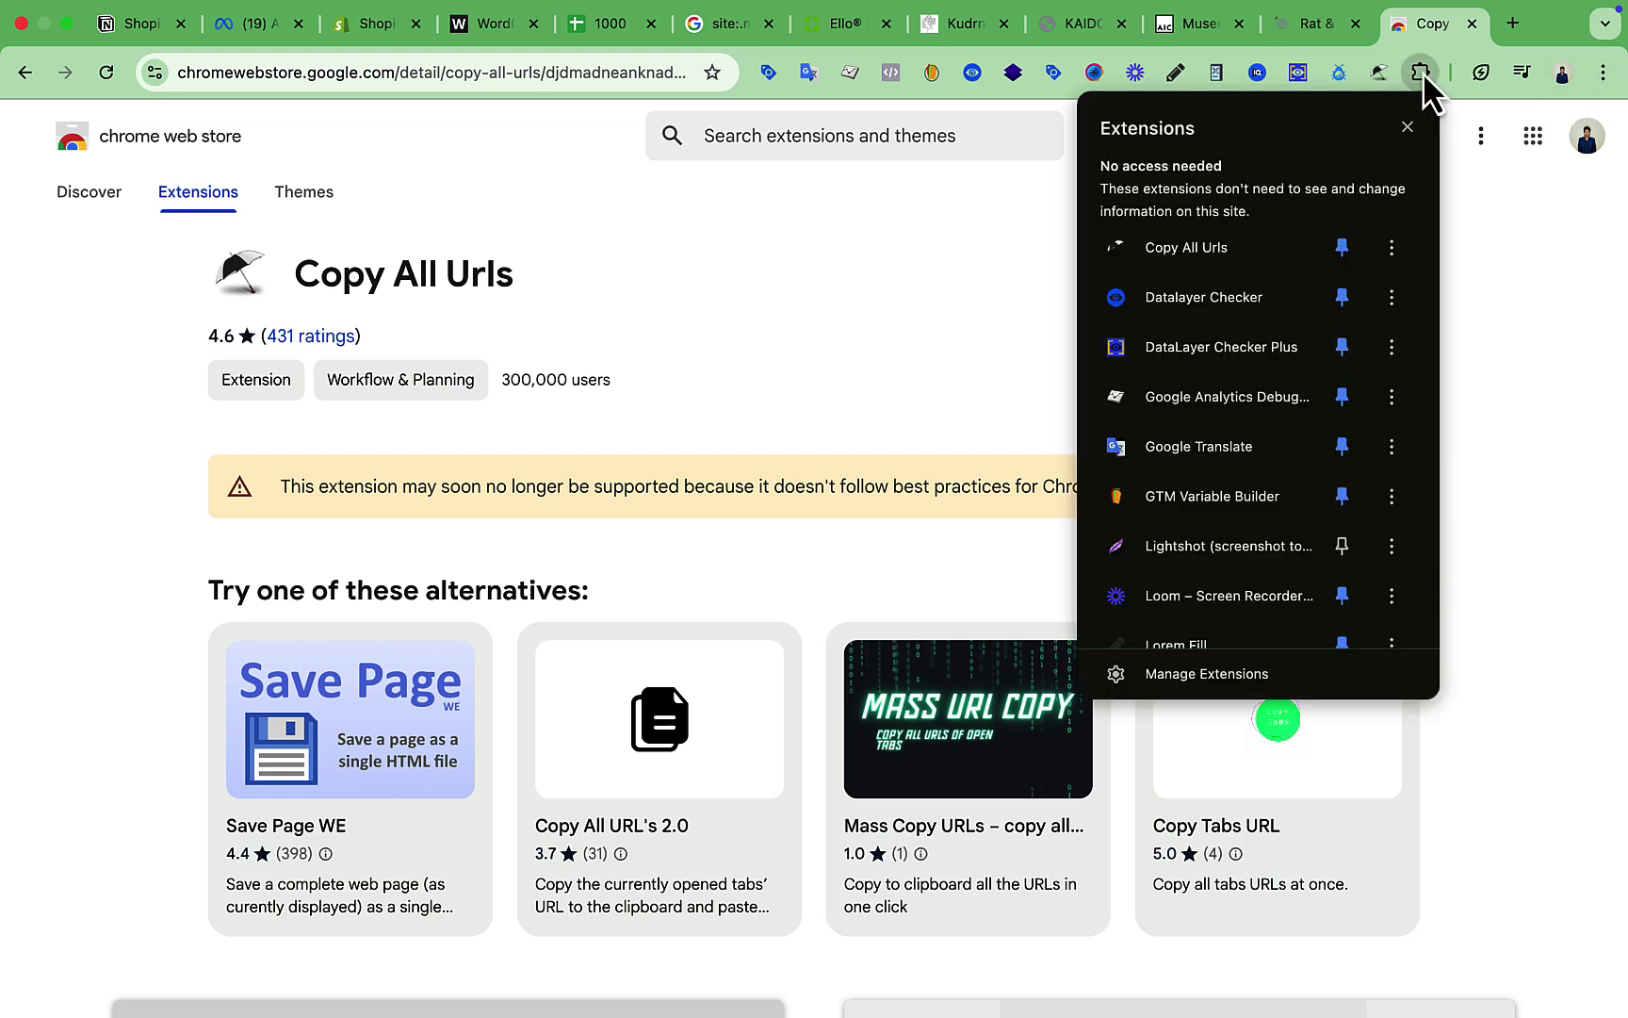
{"action": "left_click", "coordinate": [1508, 24]}
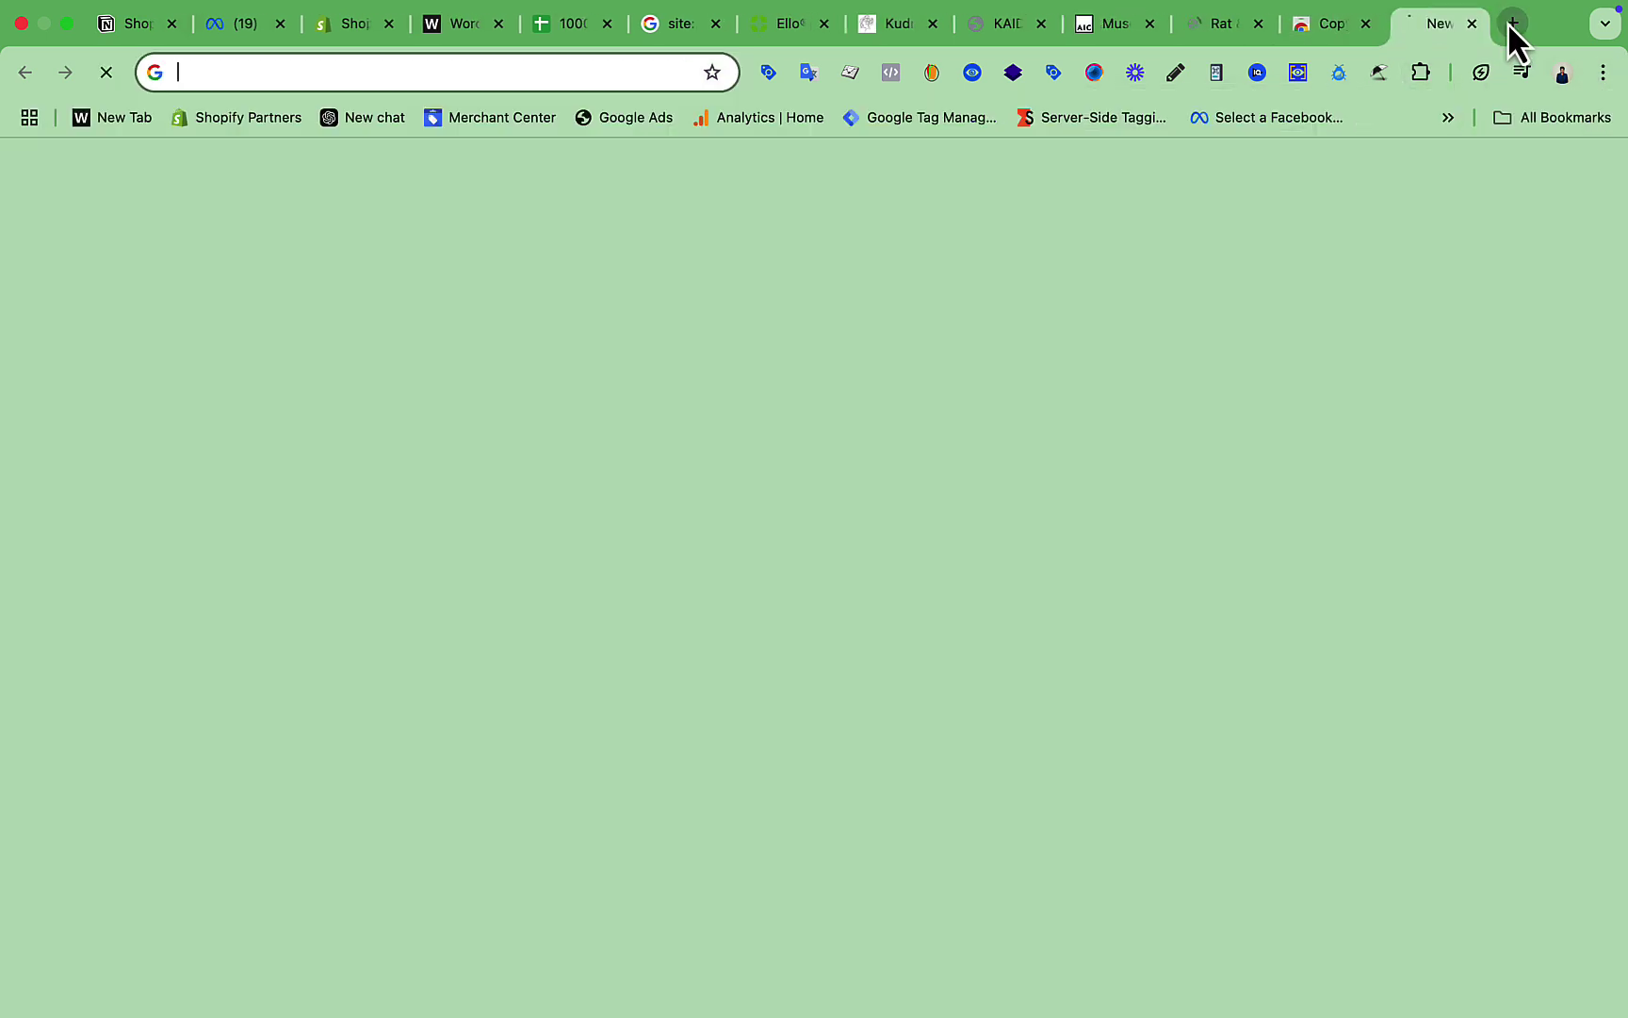
{"action": "left_click", "coordinate": [1424, 73]}
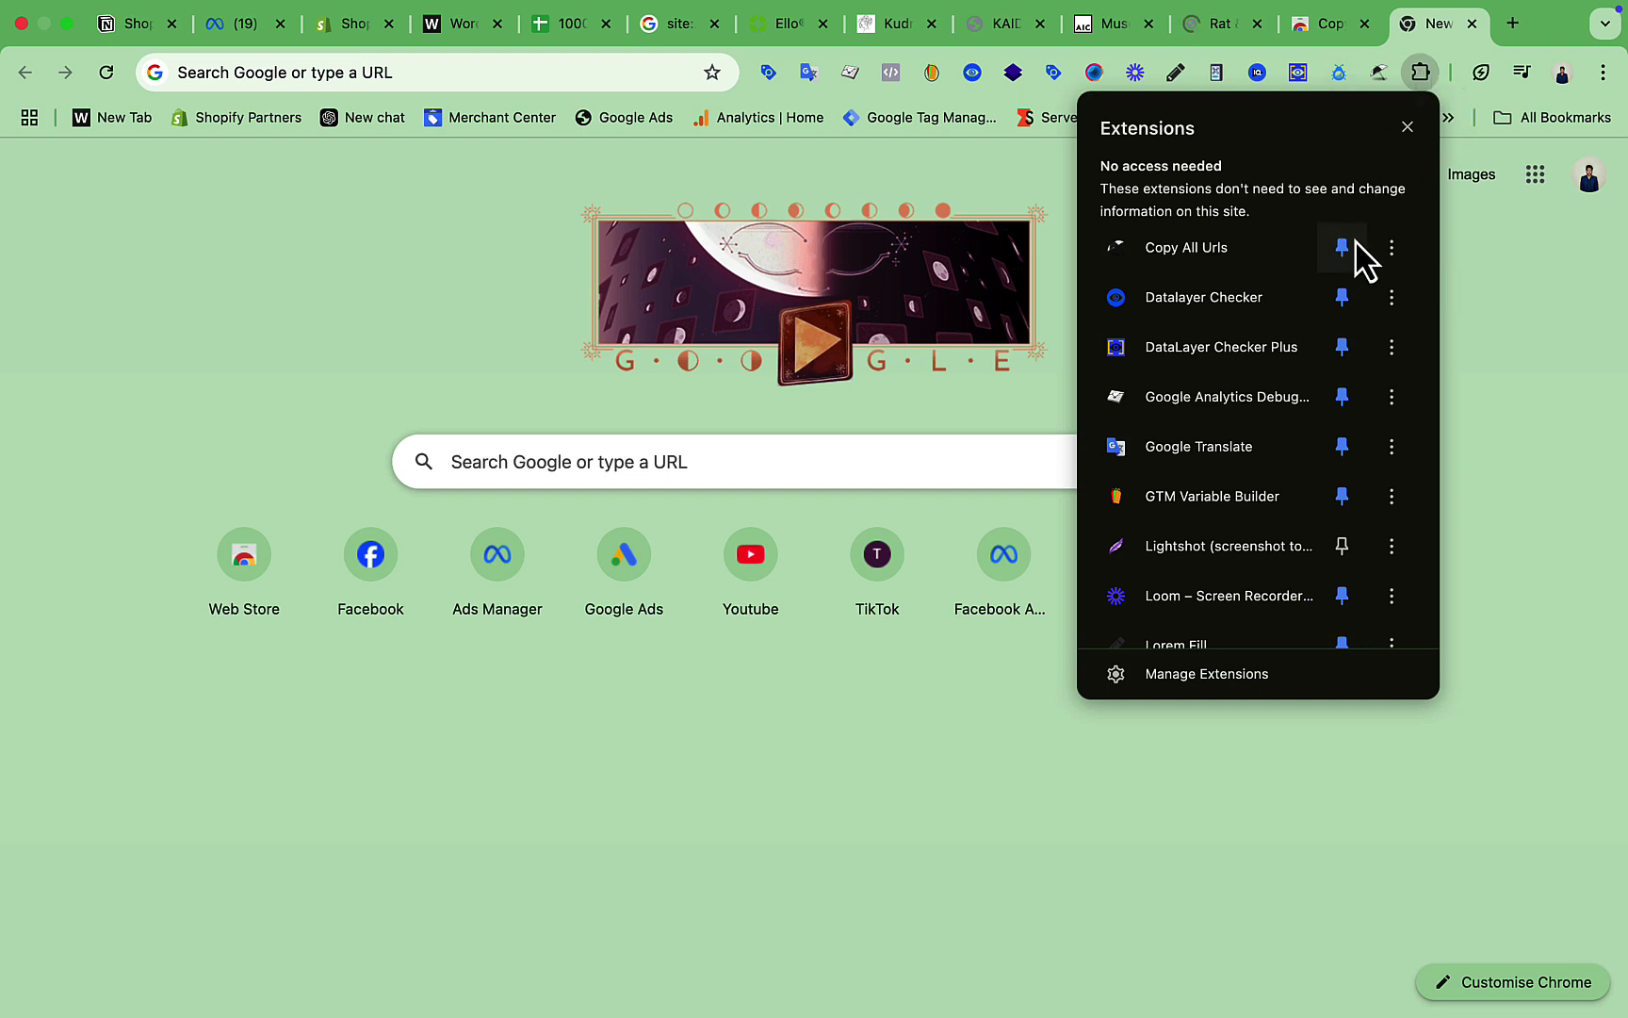
{"action": "left_click", "coordinate": [1435, 27]}
{"action": "left_click", "coordinate": [1516, 25]}
{"action": "left_click", "coordinate": [1348, 25]}
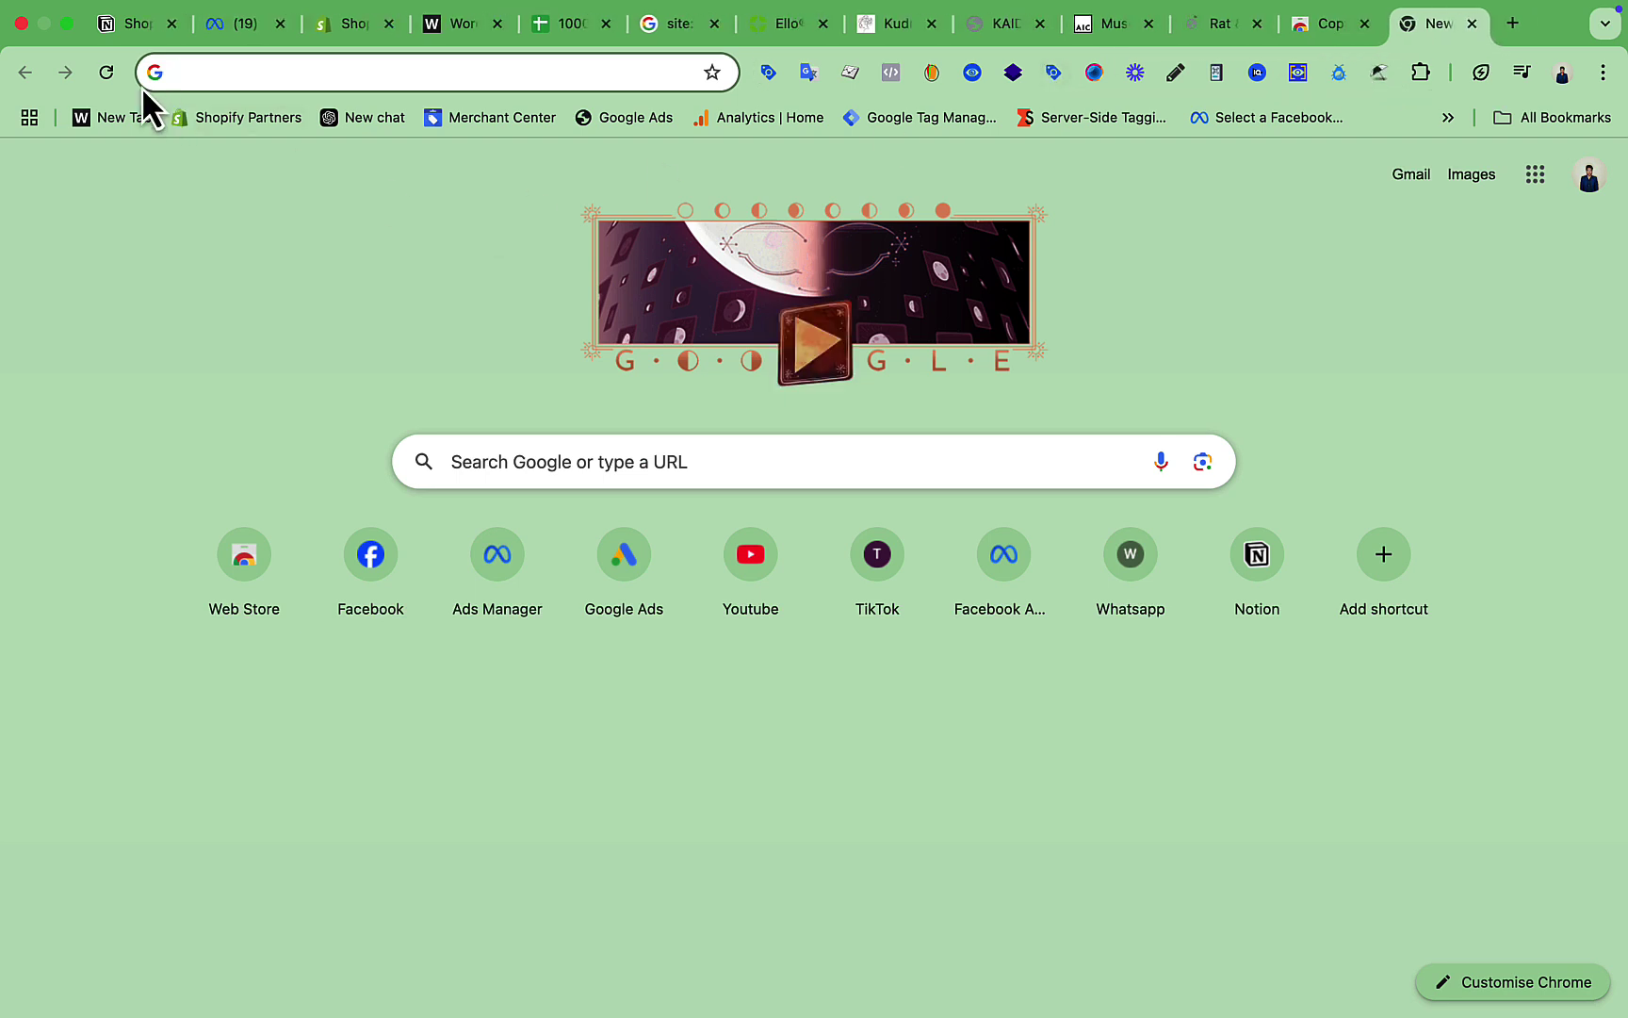
Step: Use the Copy All Urls toolbar button to copy all 13 open tab URLs
{"action": "left_click", "coordinate": [1381, 73]}
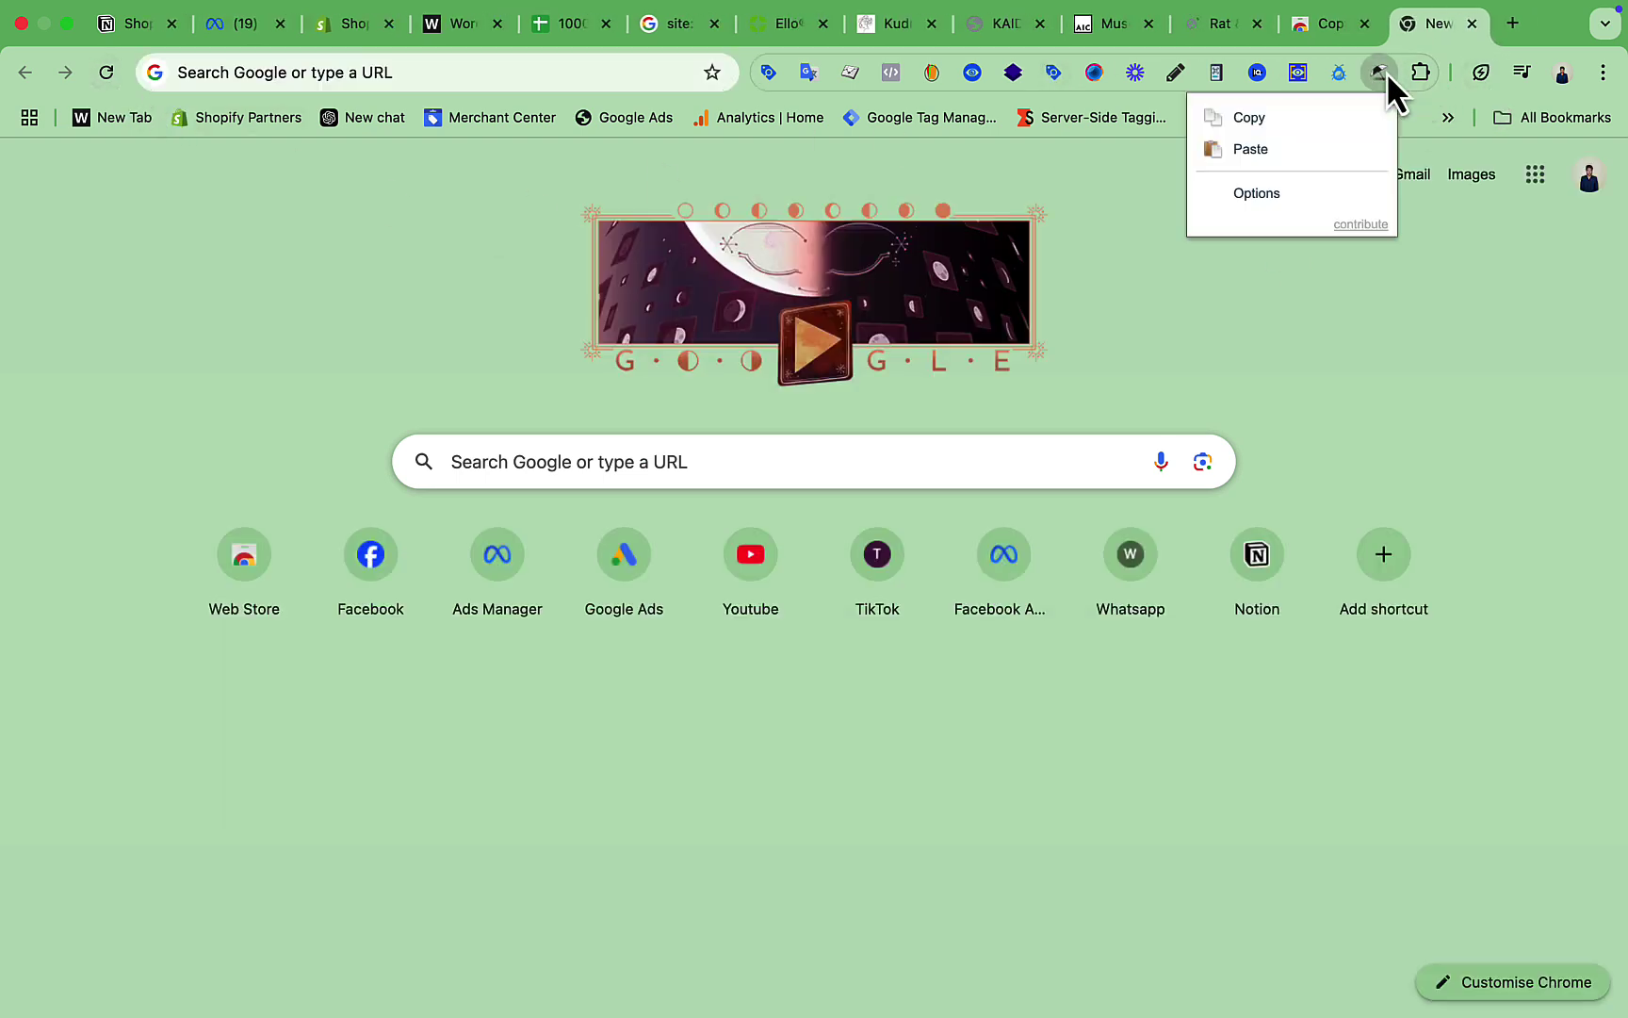
{"action": "left_click", "coordinate": [1260, 122]}
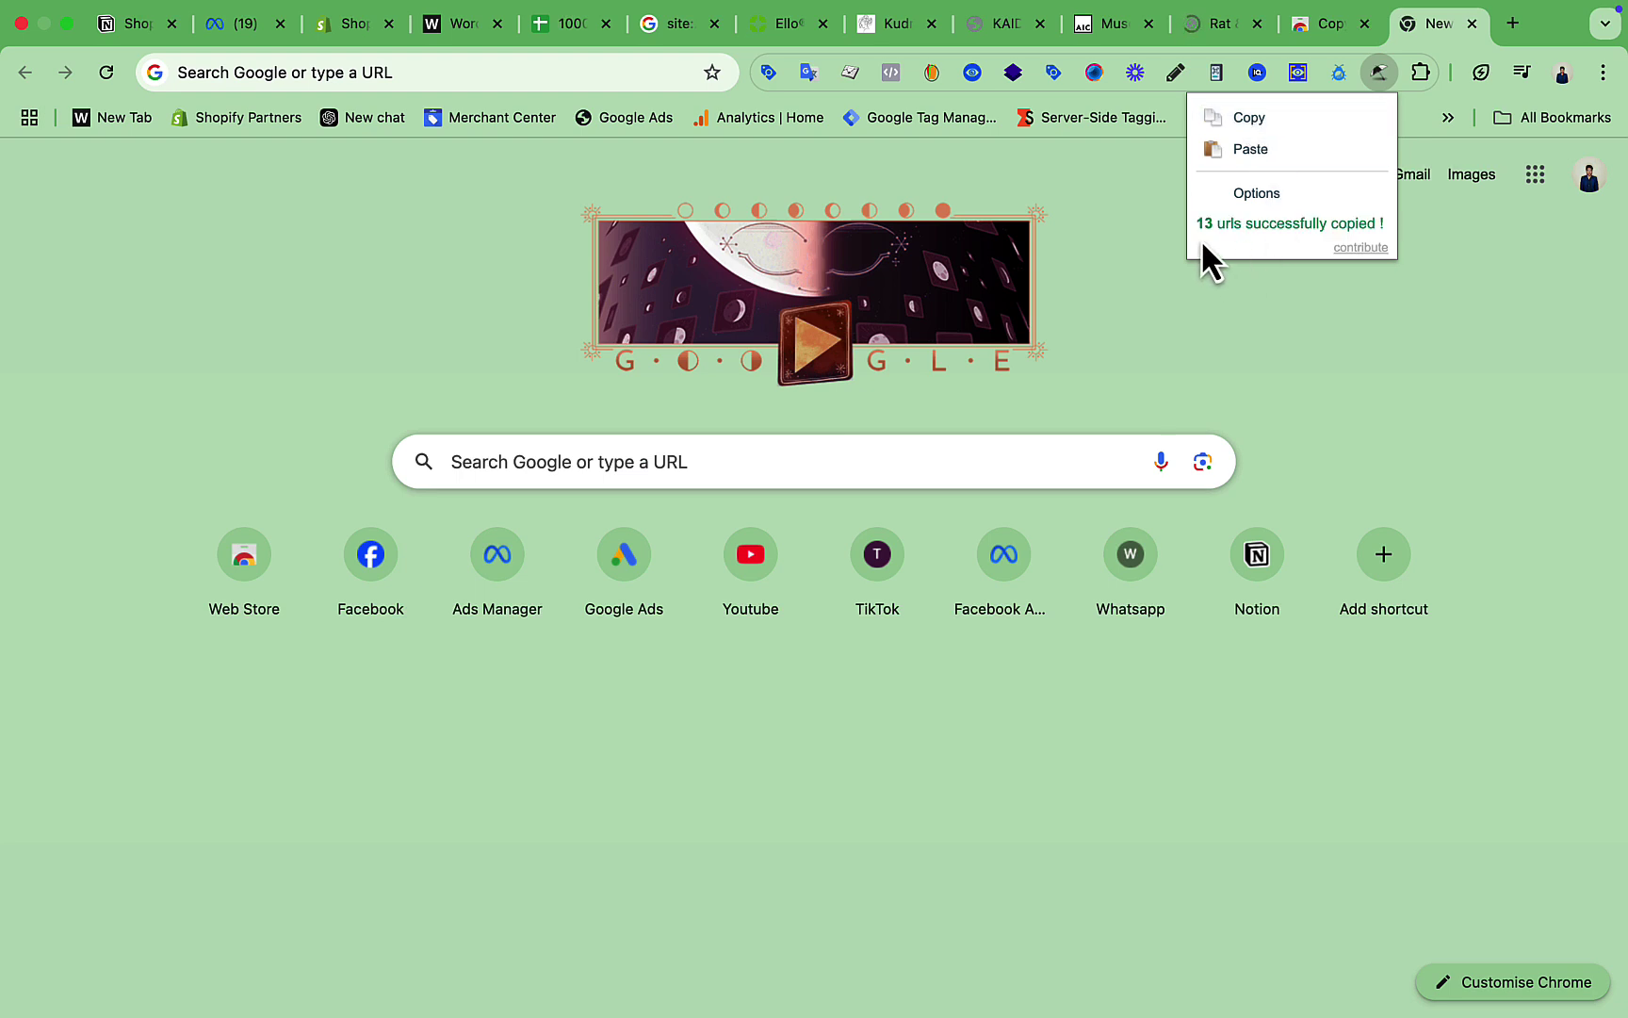
{"action": "key", "text": "Escape"}
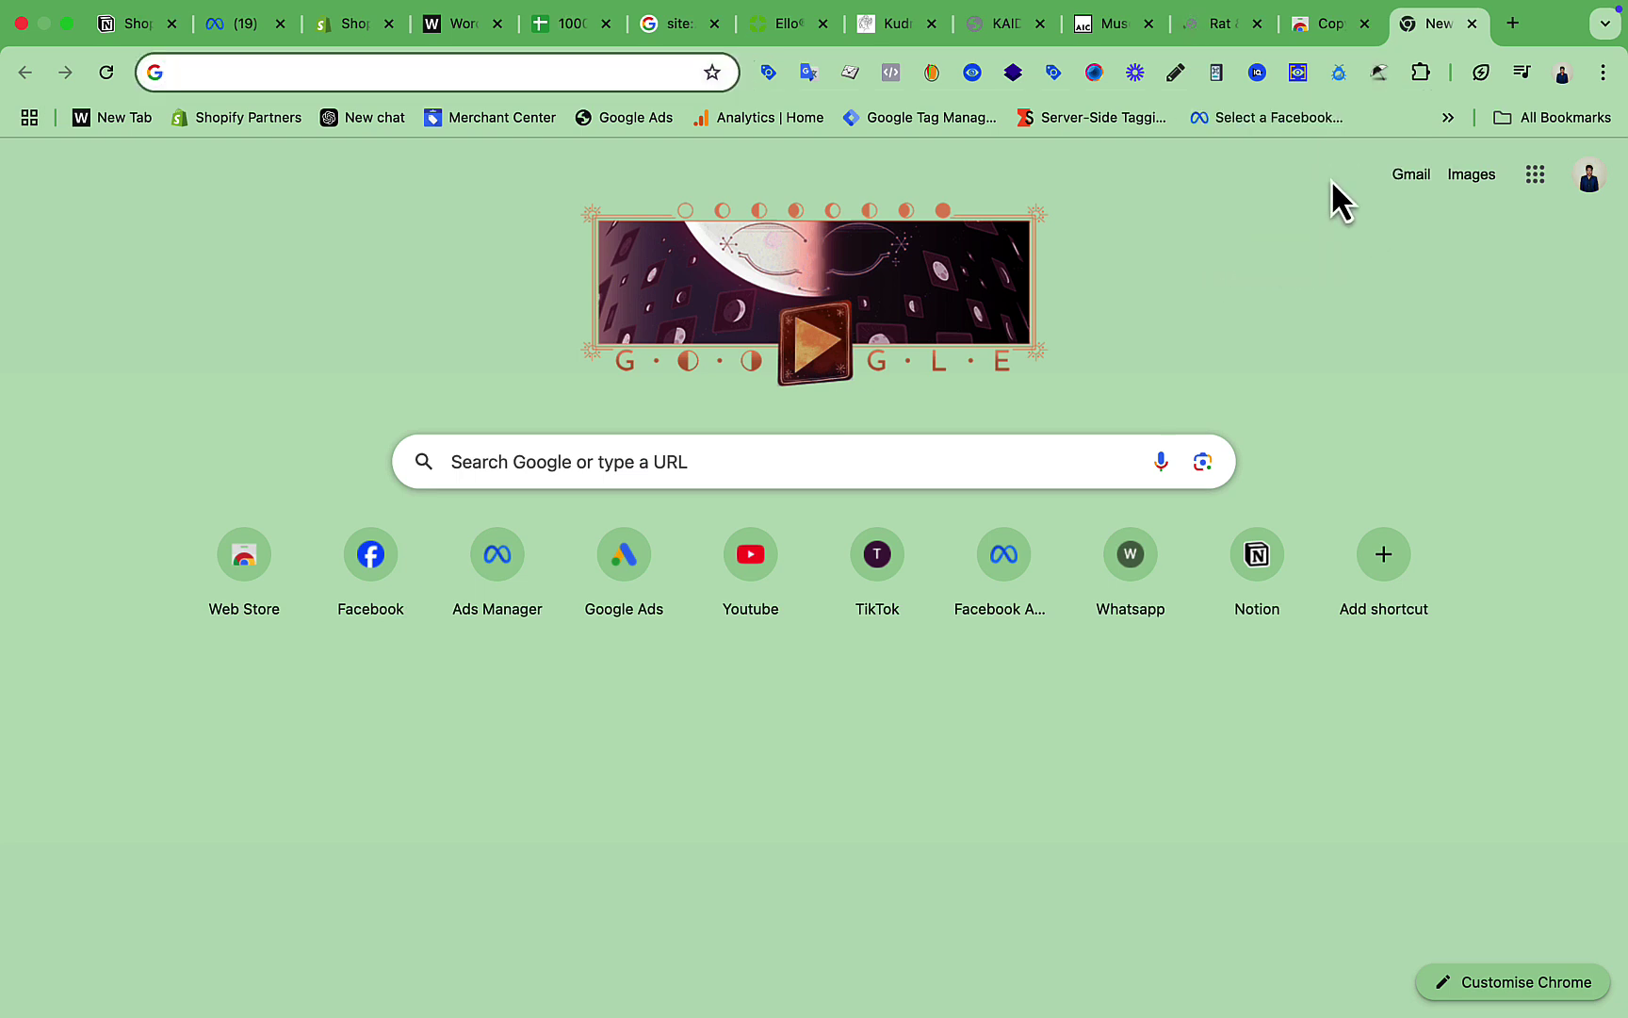
Step: Paste the tab URLs into WordCounter and delete the non-store links above the store addresses
{"action": "left_click", "coordinate": [456, 37]}
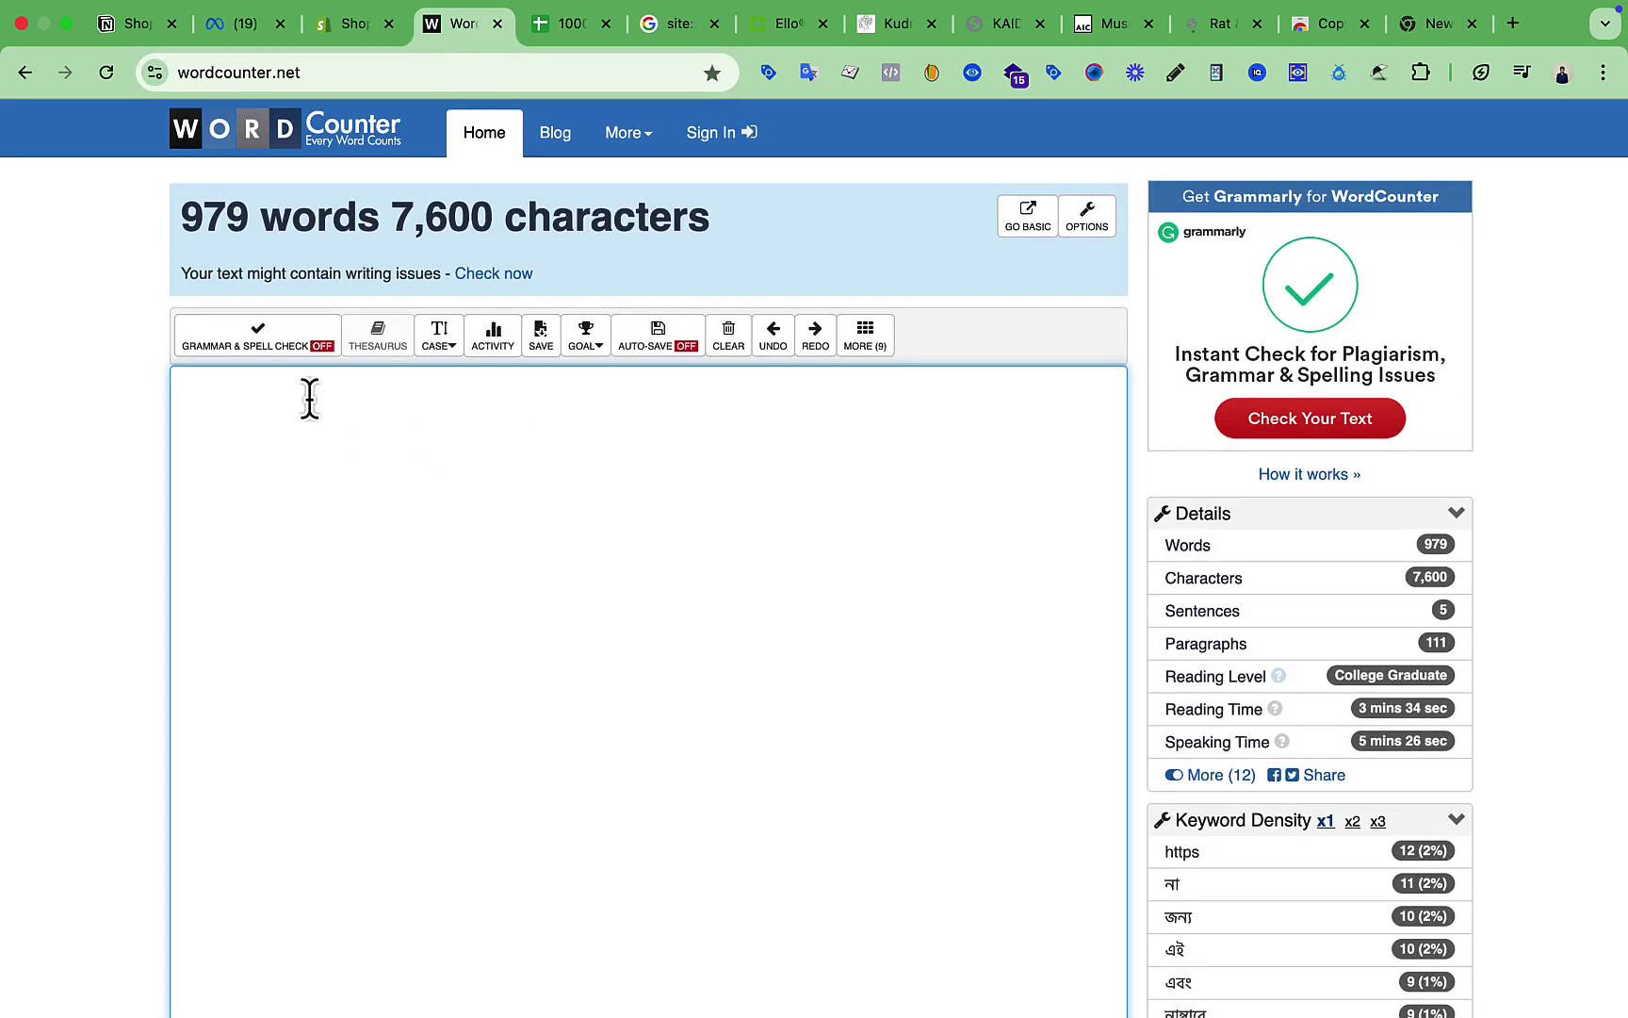
{"action": "key", "text": "super+v"}
{"action": "scroll", "coordinate": [485, 594], "scroll_direction": "down", "scroll_amount": 4}
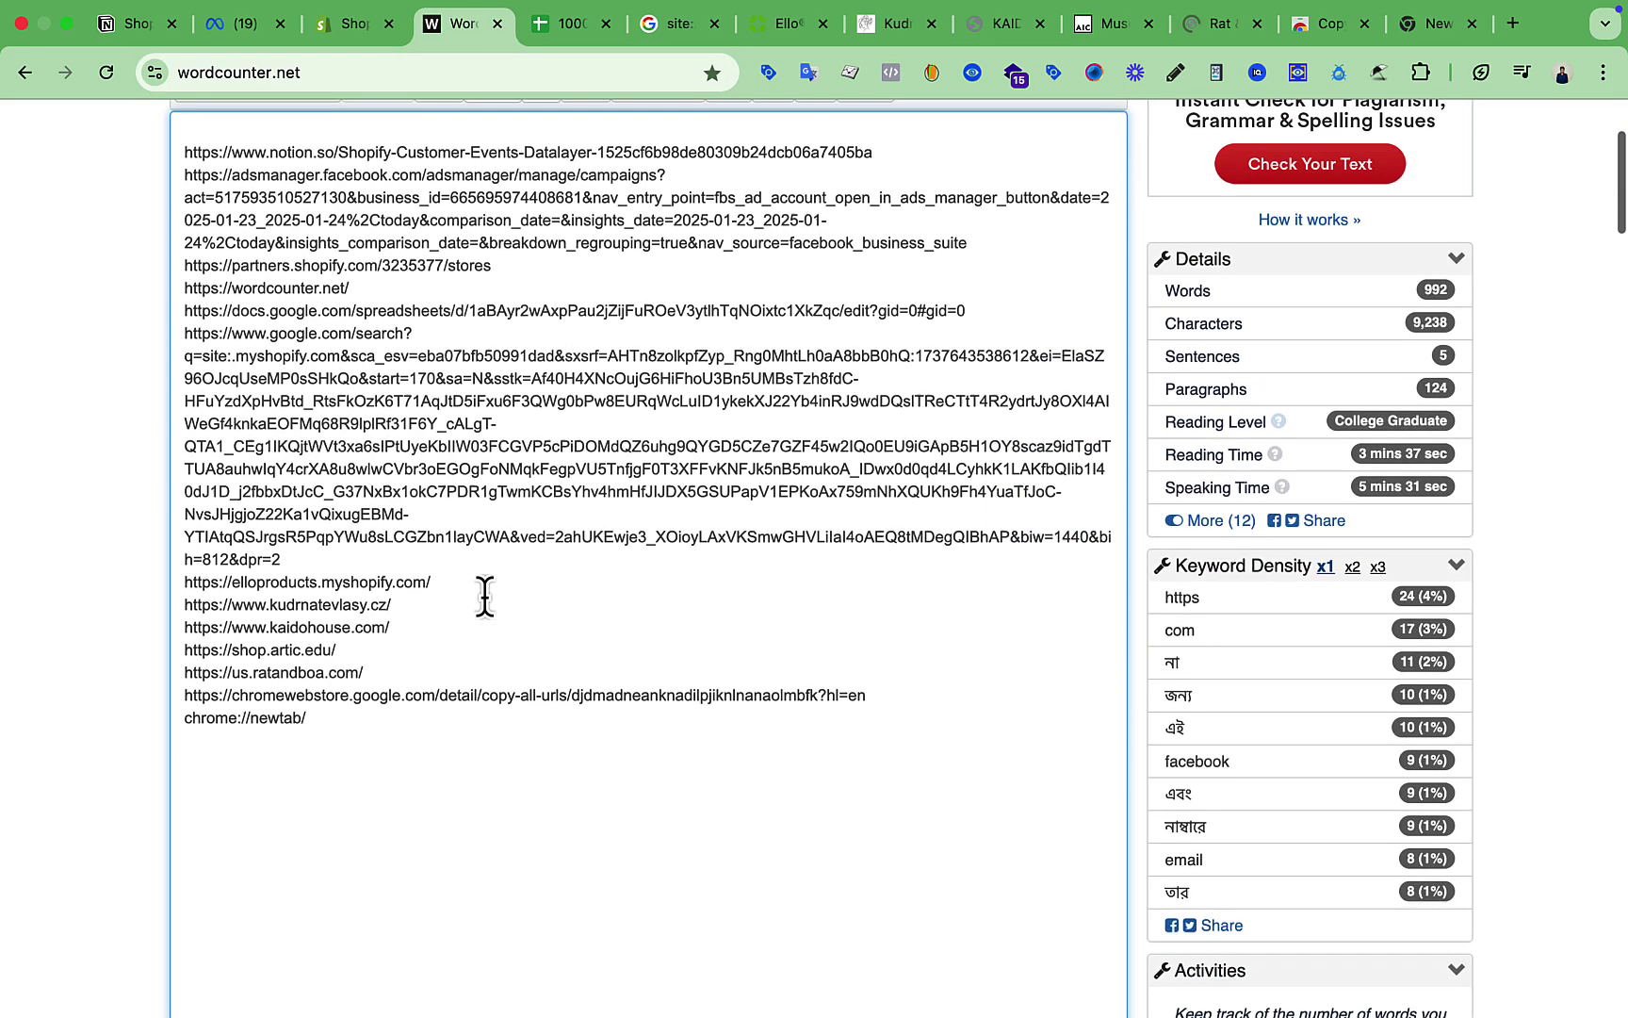
{"action": "left_click_drag", "start_coordinate": [319, 561], "coordinate": [19, 165]}
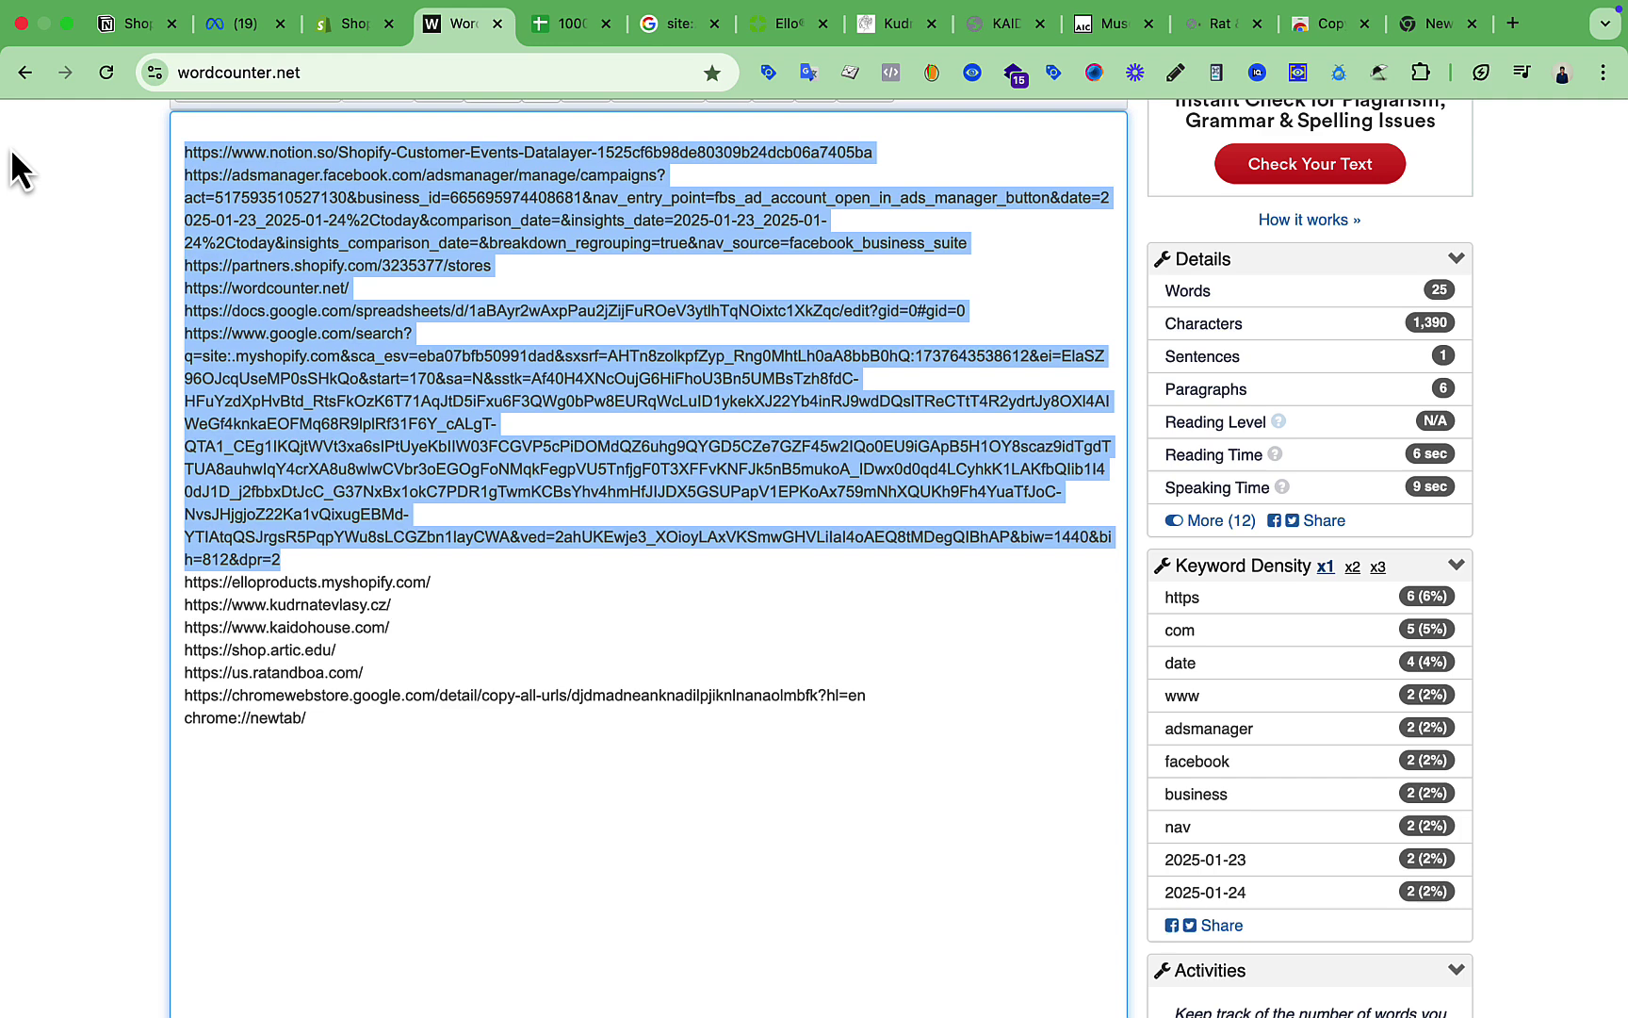
{"action": "key", "text": "BackSpace"}
{"action": "scroll", "coordinate": [284, 399], "scroll_direction": "up", "scroll_amount": 4}
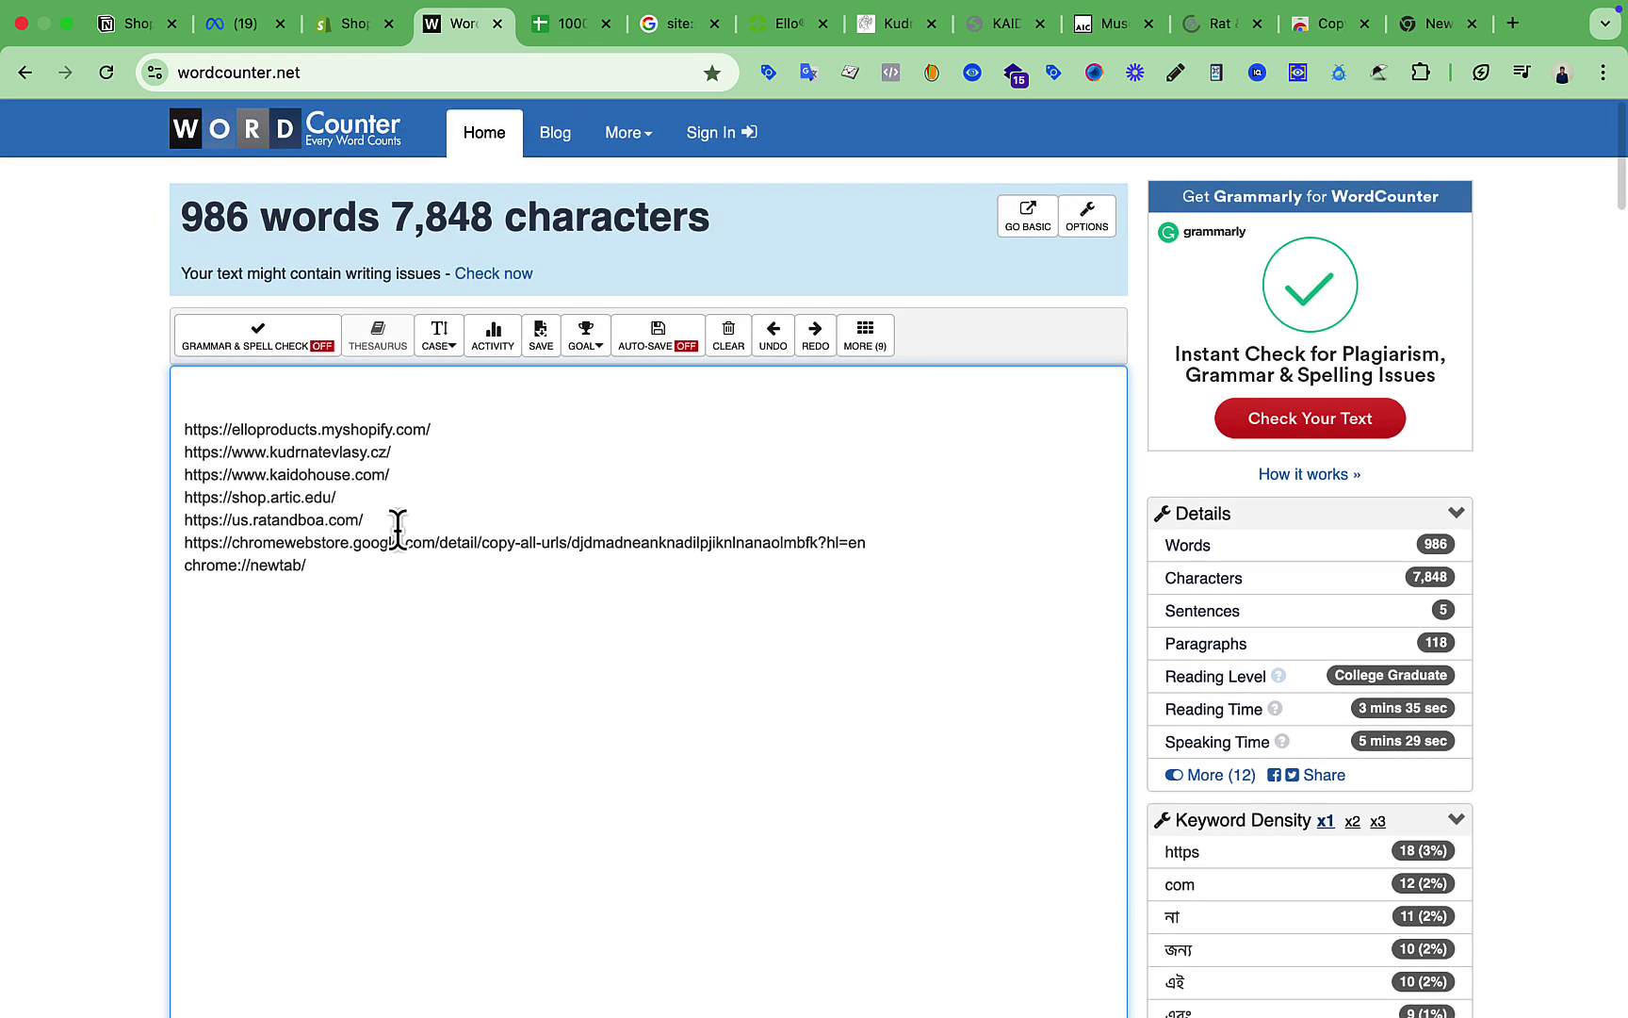
Step: Separate the five store URLs, Ello through Rat & Boa, from the rest and copy them
{"action": "left_click_drag", "start_coordinate": [385, 520], "coordinate": [94, 427]}
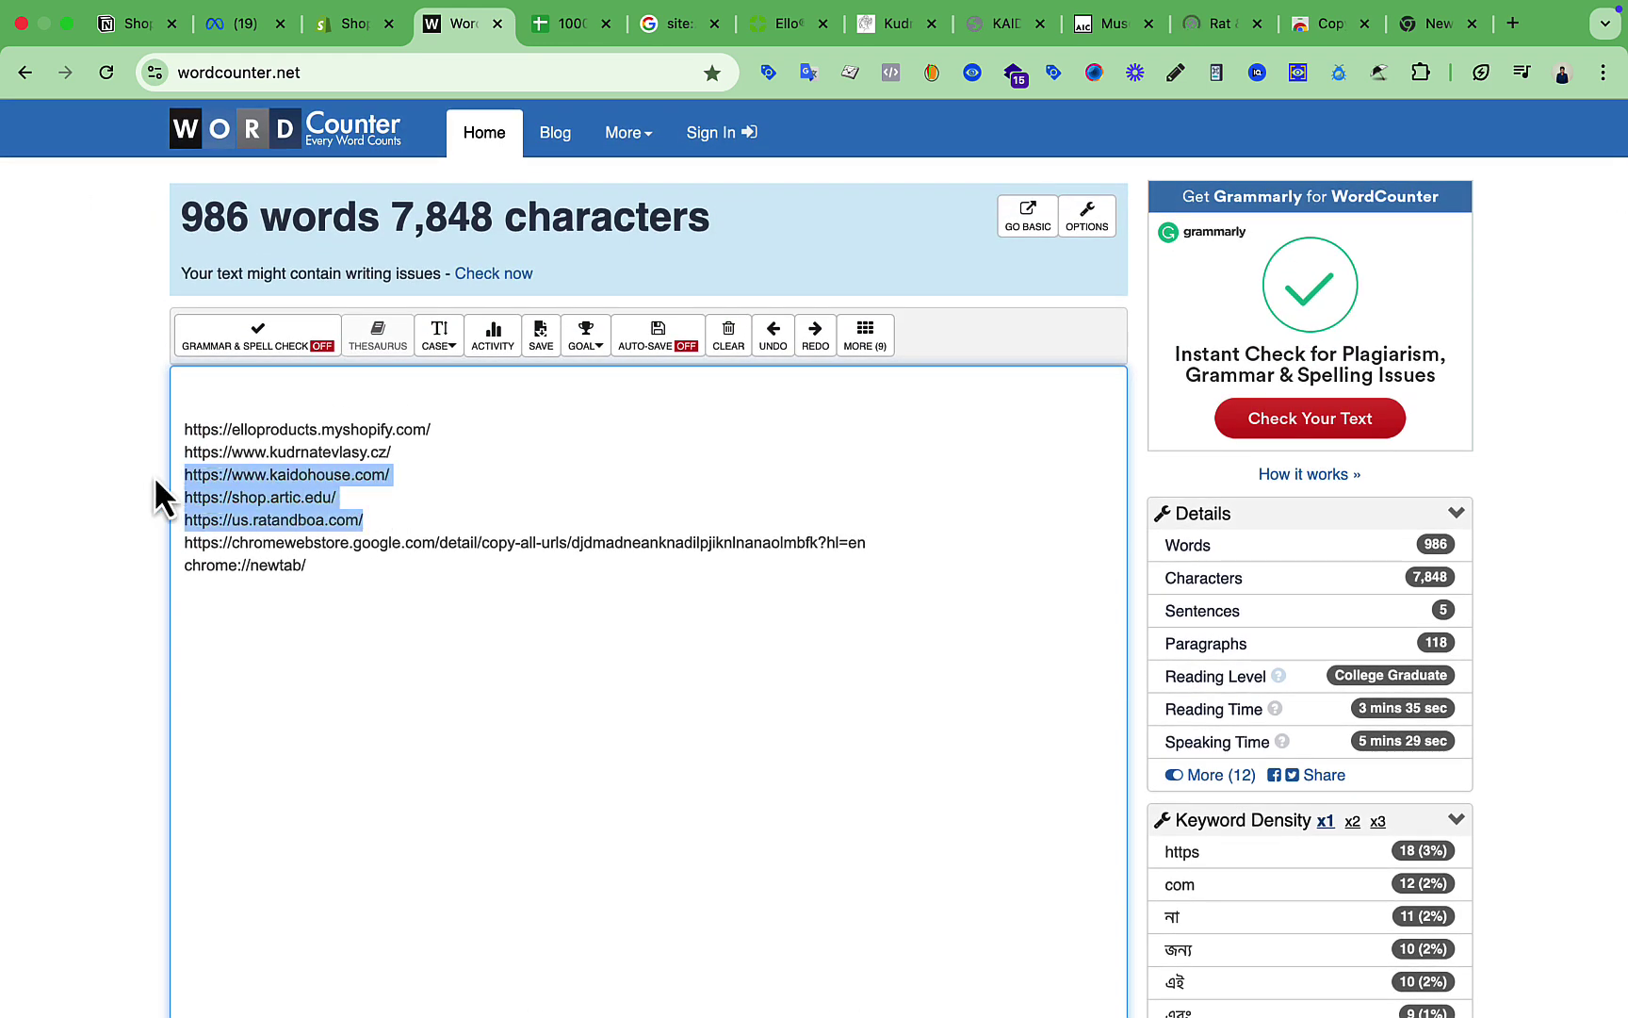
{"action": "left_click", "coordinate": [369, 520]}
{"action": "key", "text": "Return"}
{"action": "key", "text": "Return"}
{"action": "key", "text": "Return"}
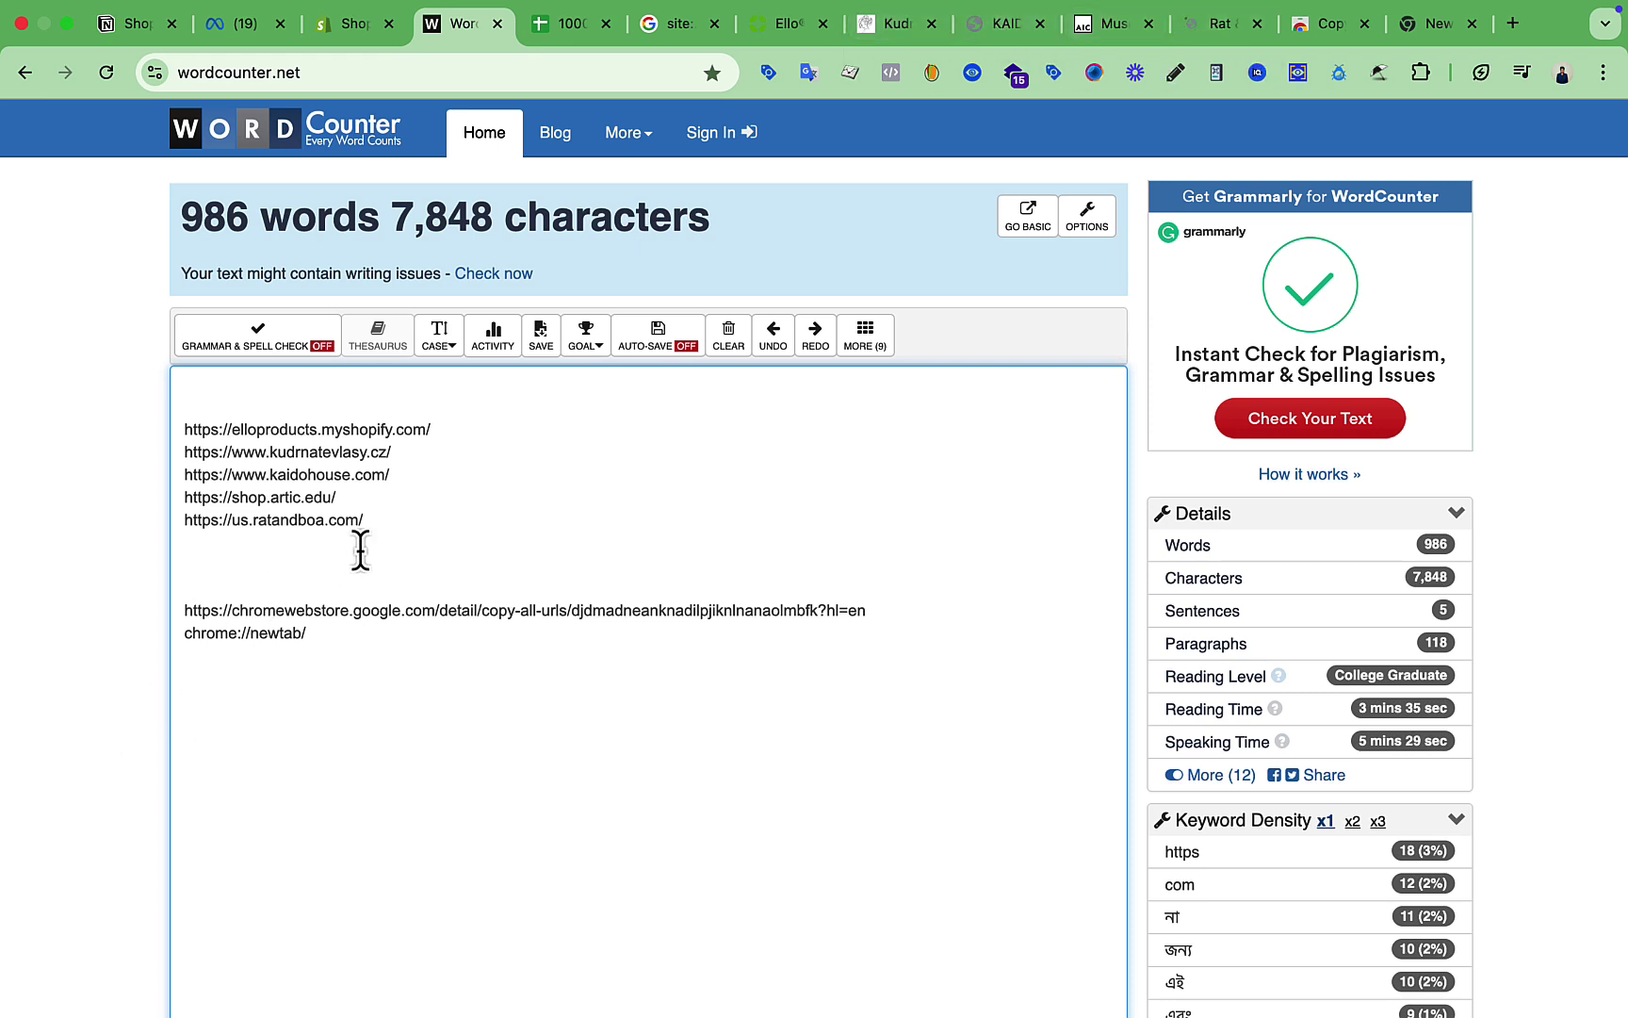
{"action": "left_click_drag", "start_coordinate": [389, 520], "coordinate": [182, 429]}
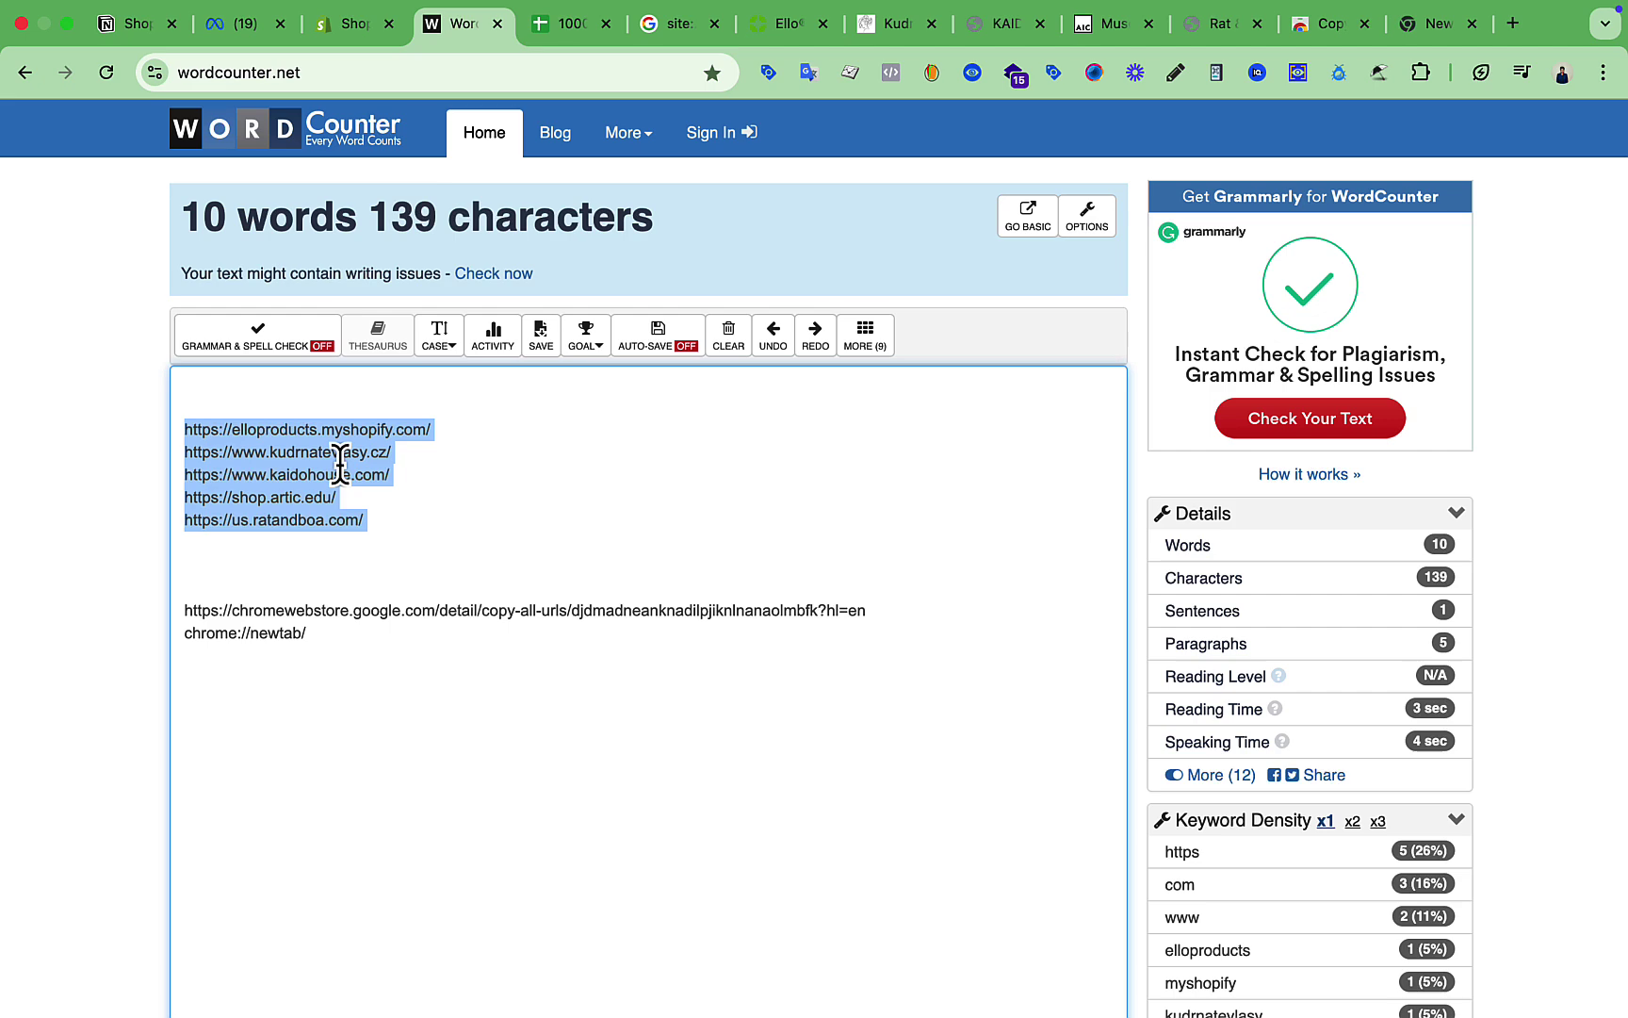
{"action": "right_click", "coordinate": [283, 448]}
{"action": "left_click", "coordinate": [342, 518]}
Step: Paste the five store URLs into cells B245 to B249 of the 1000 Shopify Store URL sheet
{"action": "left_click", "coordinate": [559, 41]}
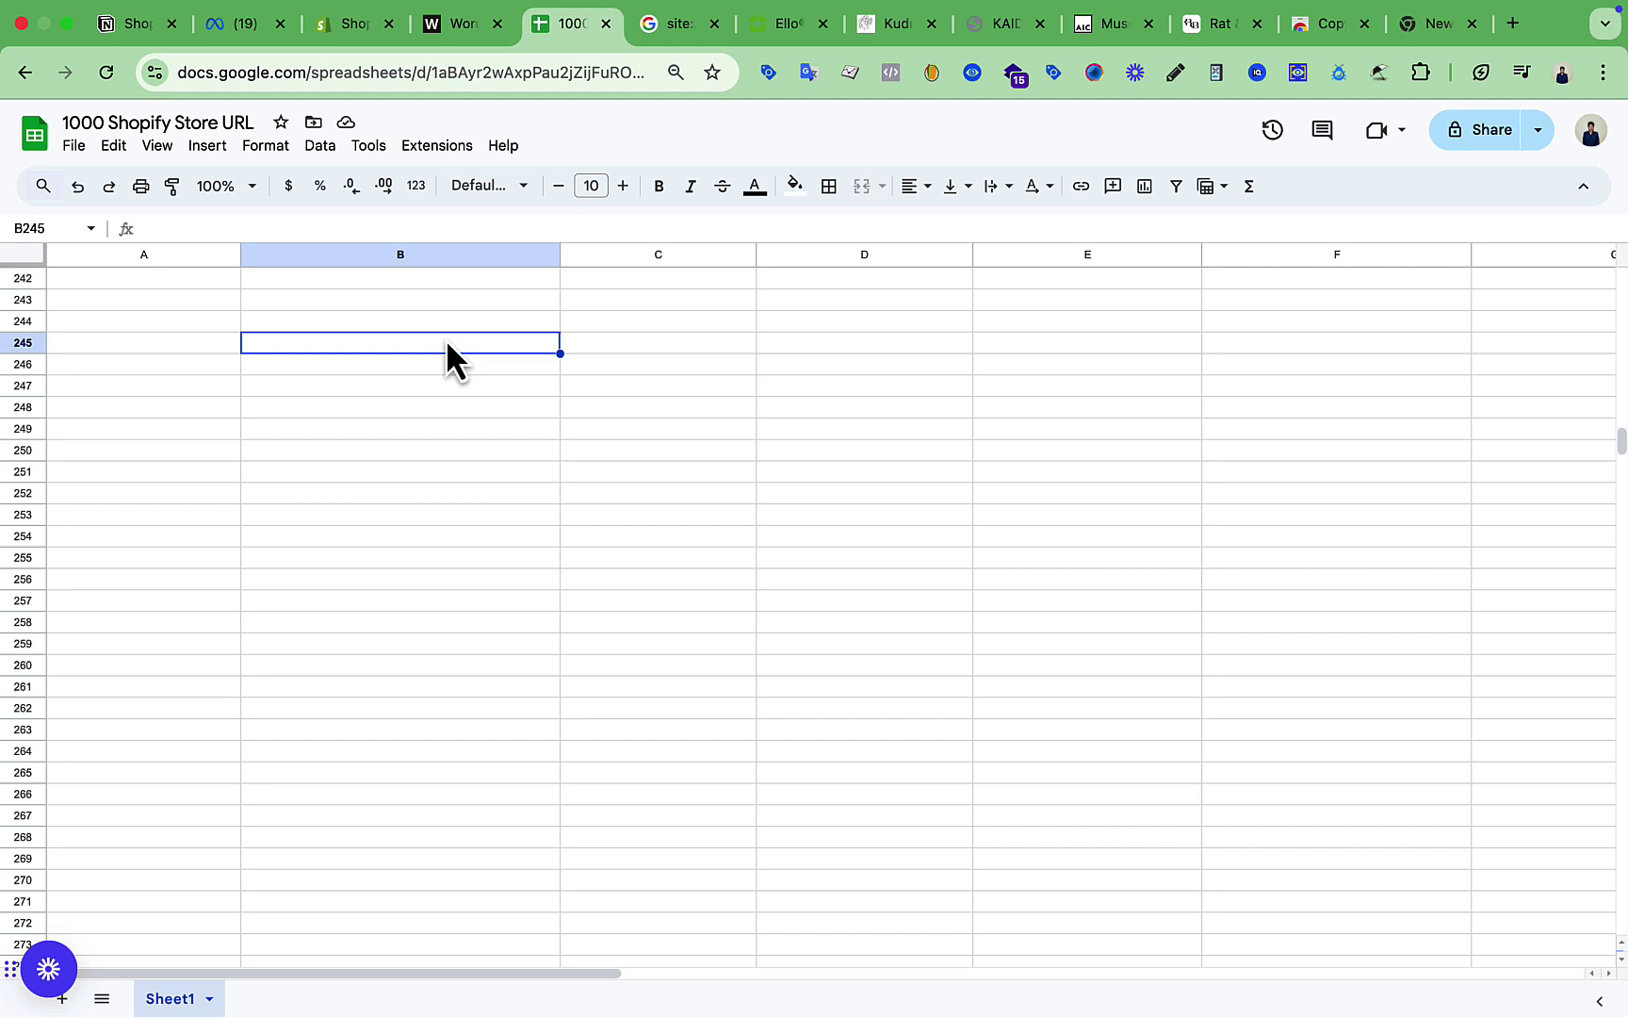
{"action": "key", "text": "cmd+v"}
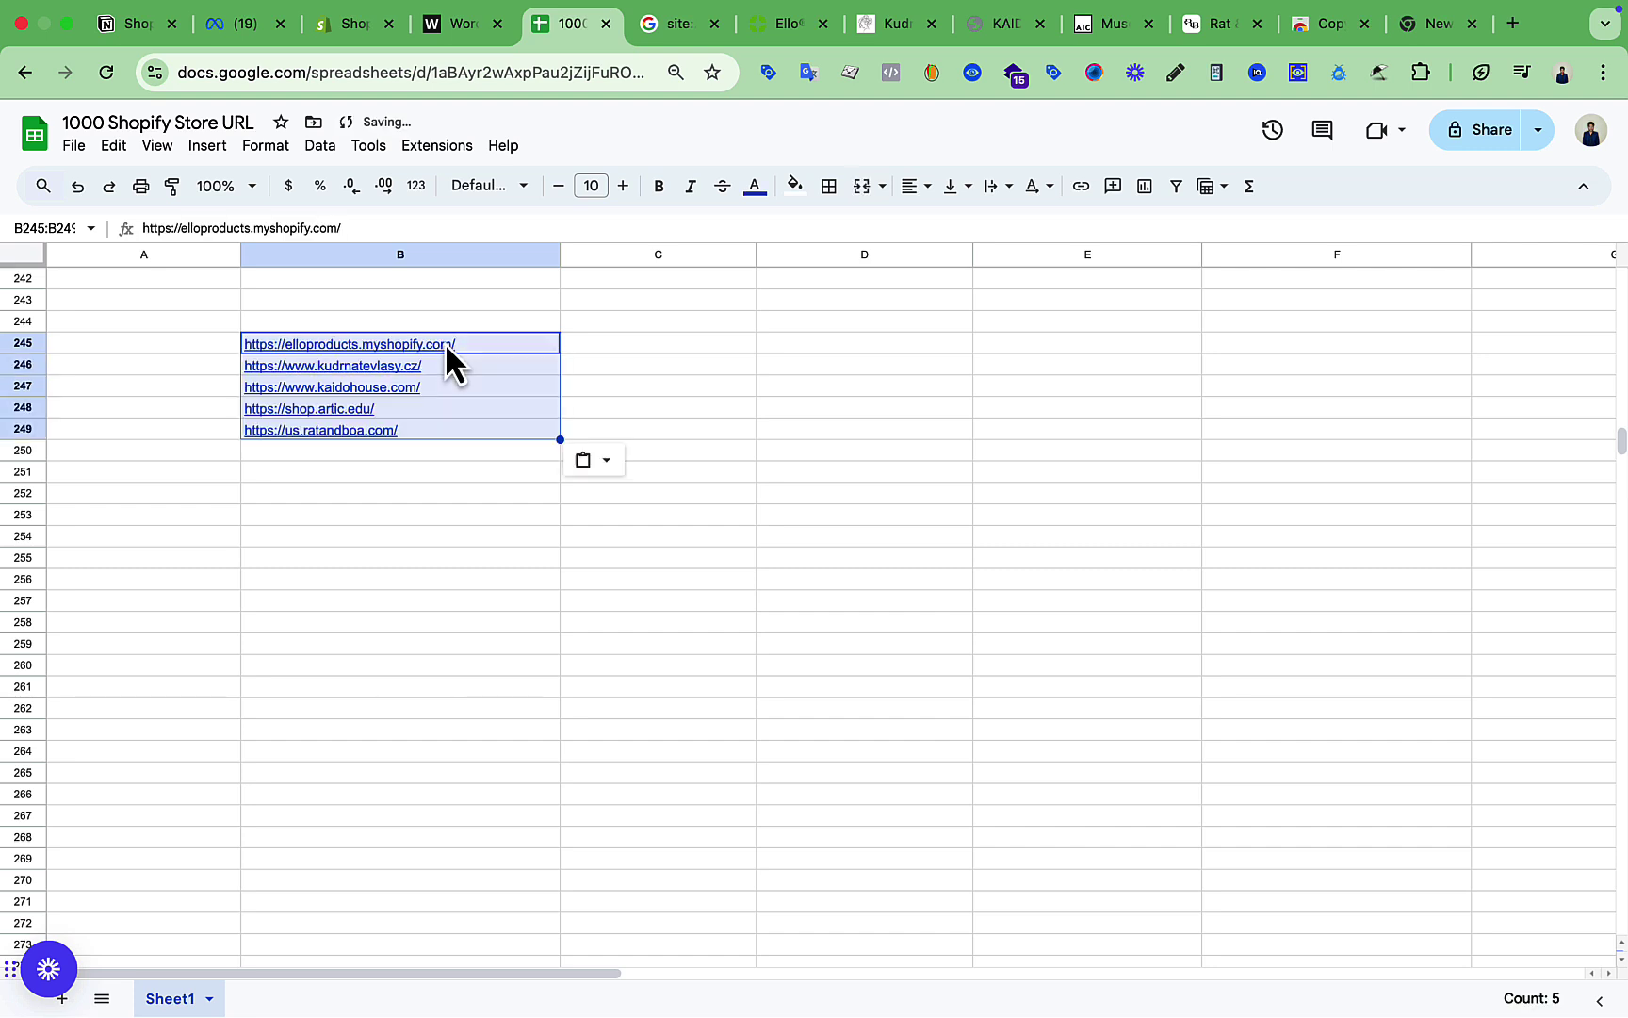
{"action": "left_click", "coordinate": [424, 476]}
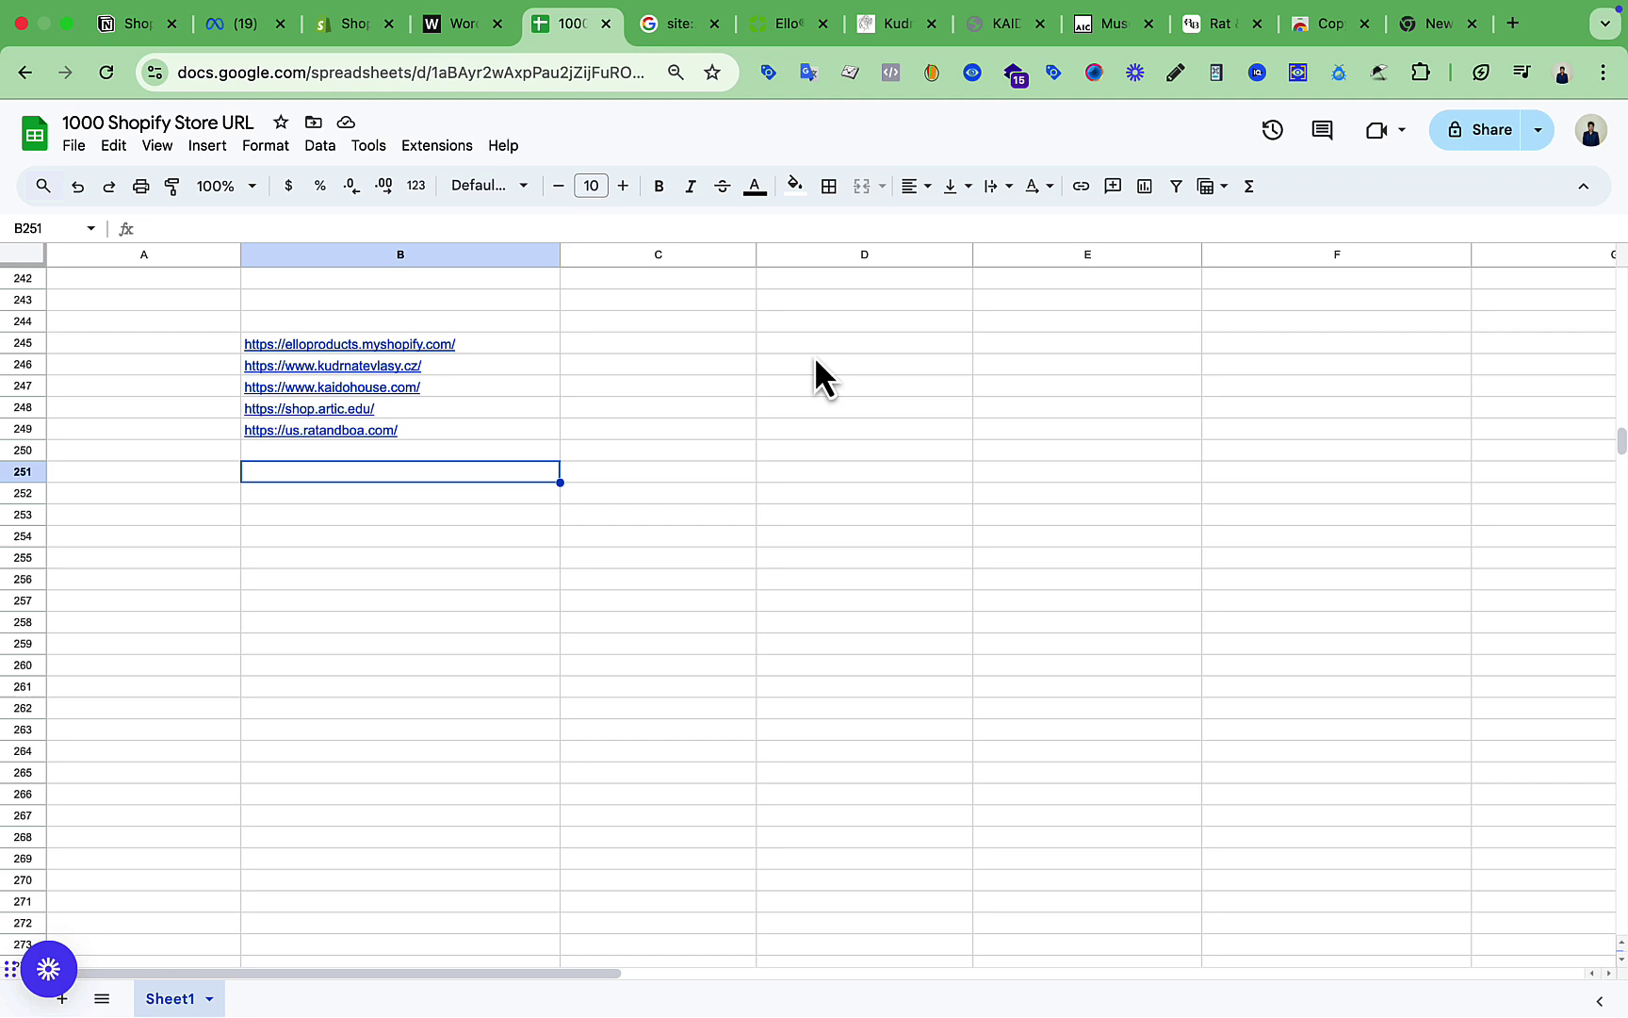
{"action": "left_click", "coordinate": [1323, 24]}
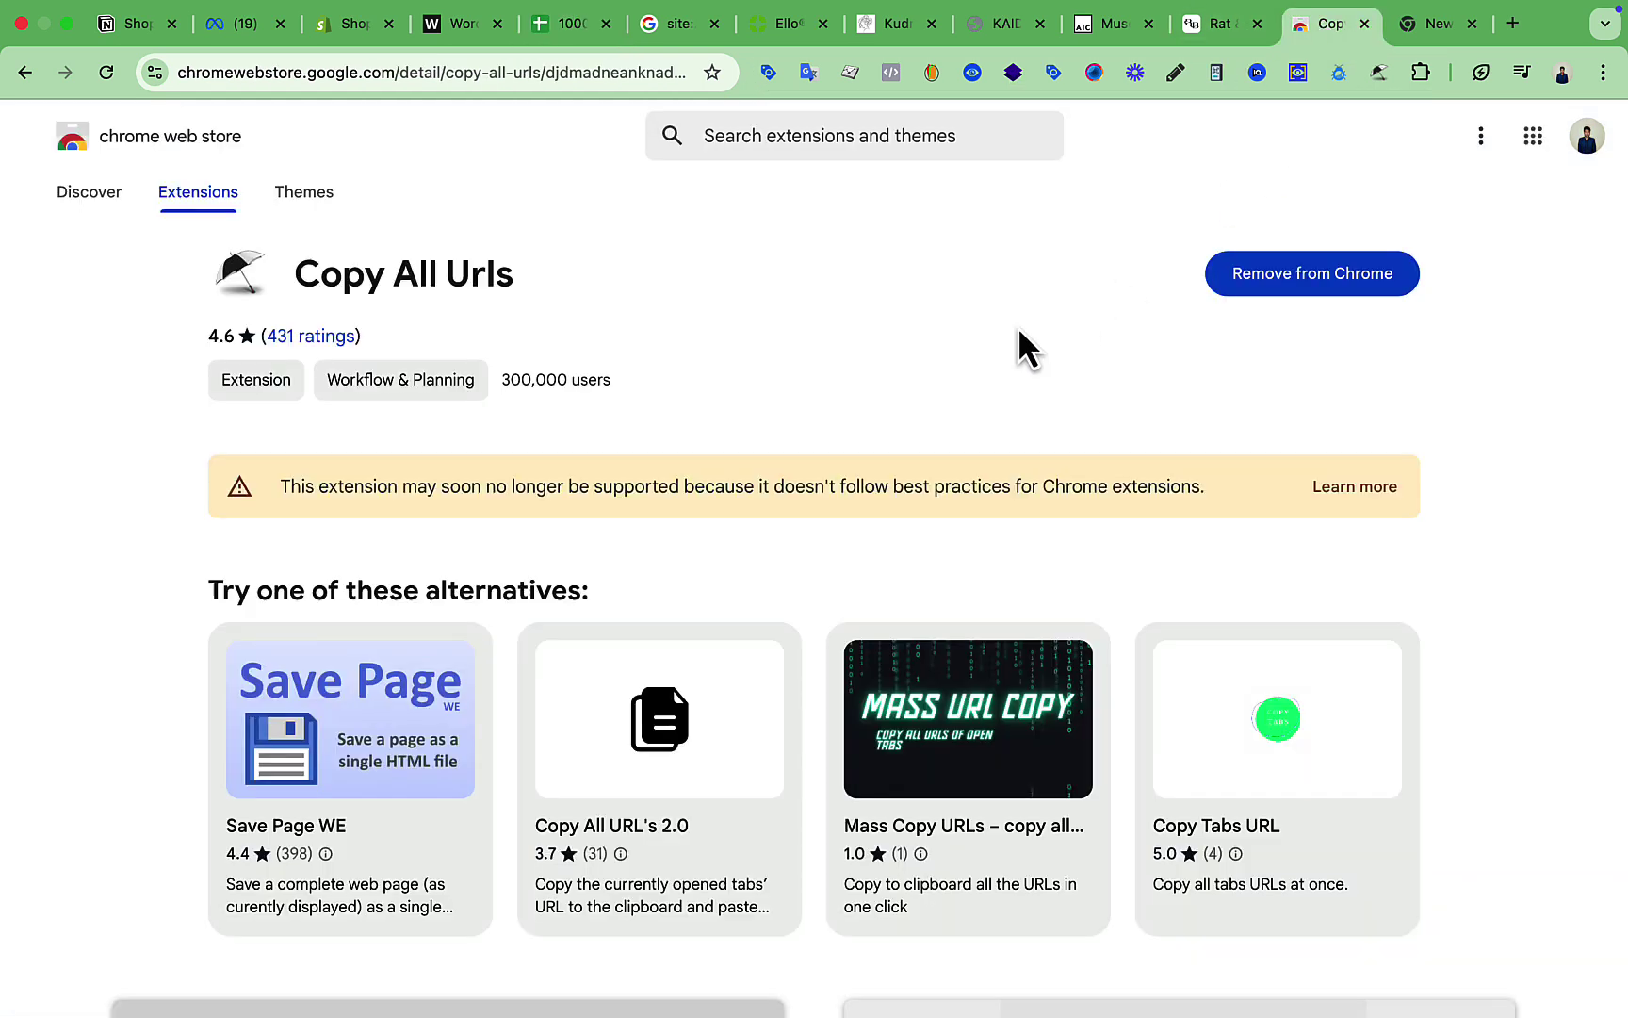